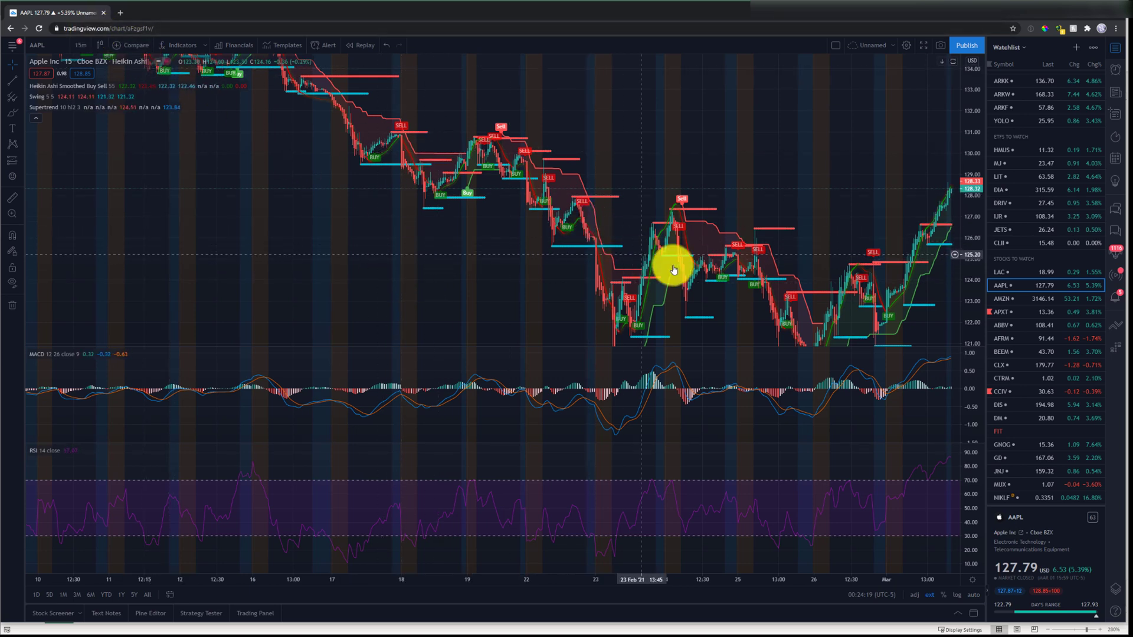
Show Apple (AAPL) zoomed on recent sessions, with the watchlist scrolled up to owned ETFs
left_click(1007, 288)
scroll(582, 225, "down", 2)
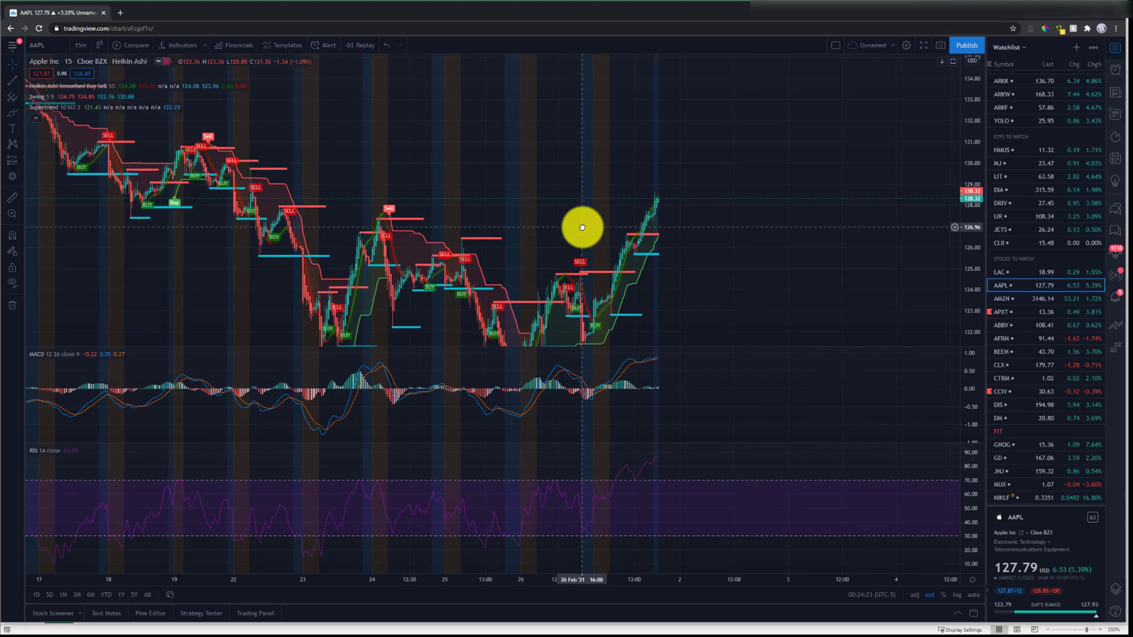
scroll(590, 218, "up", 5)
left_click_drag(240, 224, 584, 202)
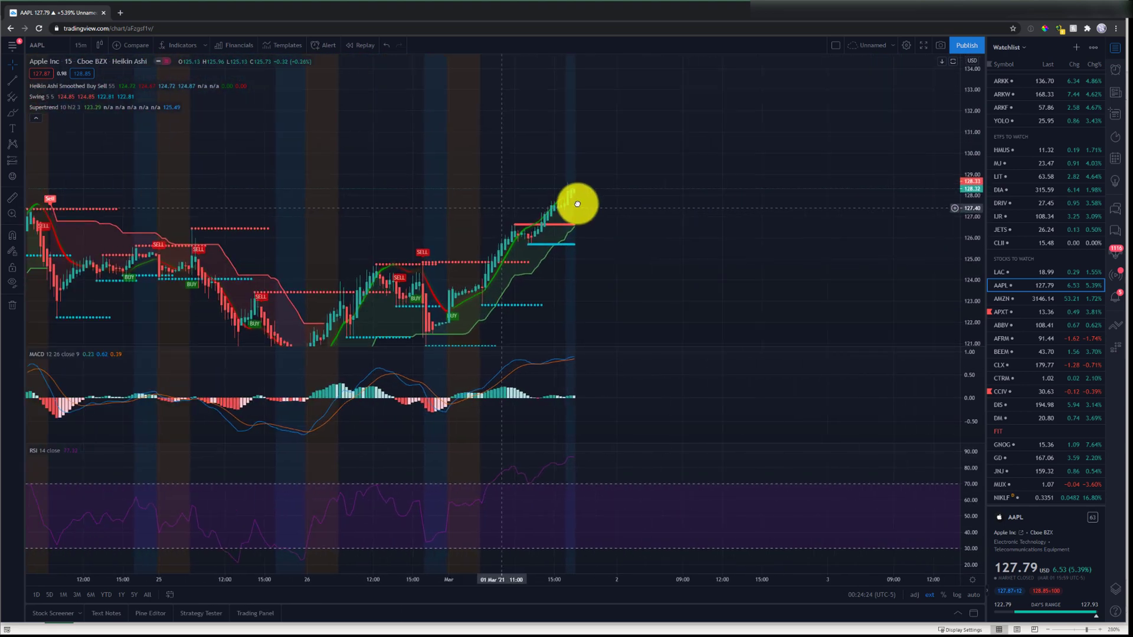
scroll(581, 200, "down", 3)
scroll(582, 200, "up", 3)
scroll(354, 198, "up", 2)
left_click_drag(272, 209, 679, 171)
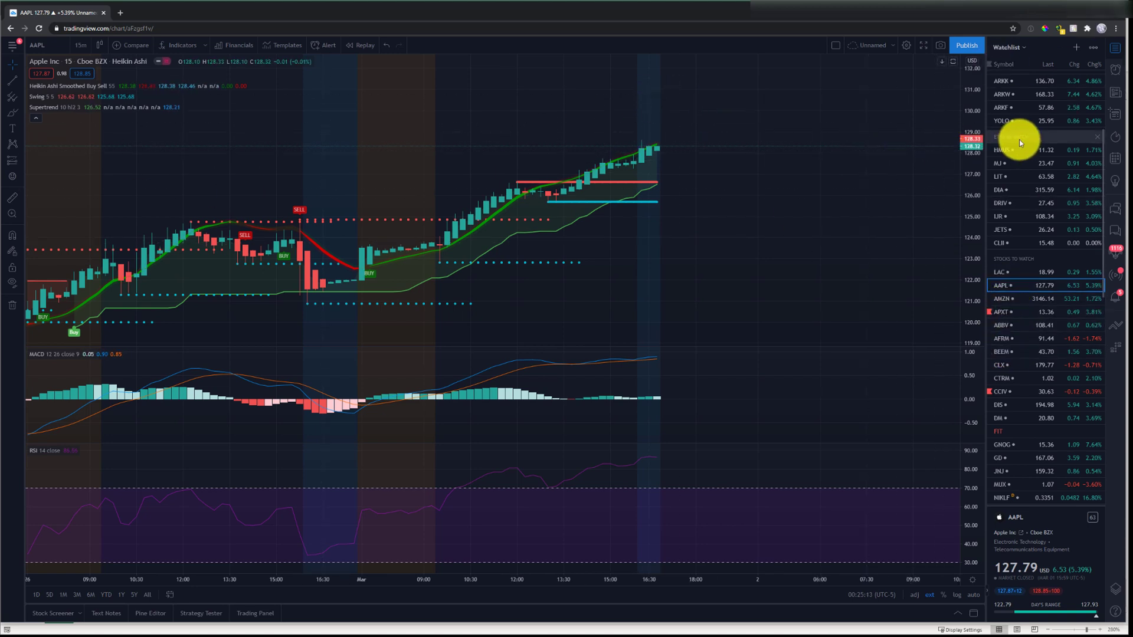
scroll(1017, 139, "up", 3)
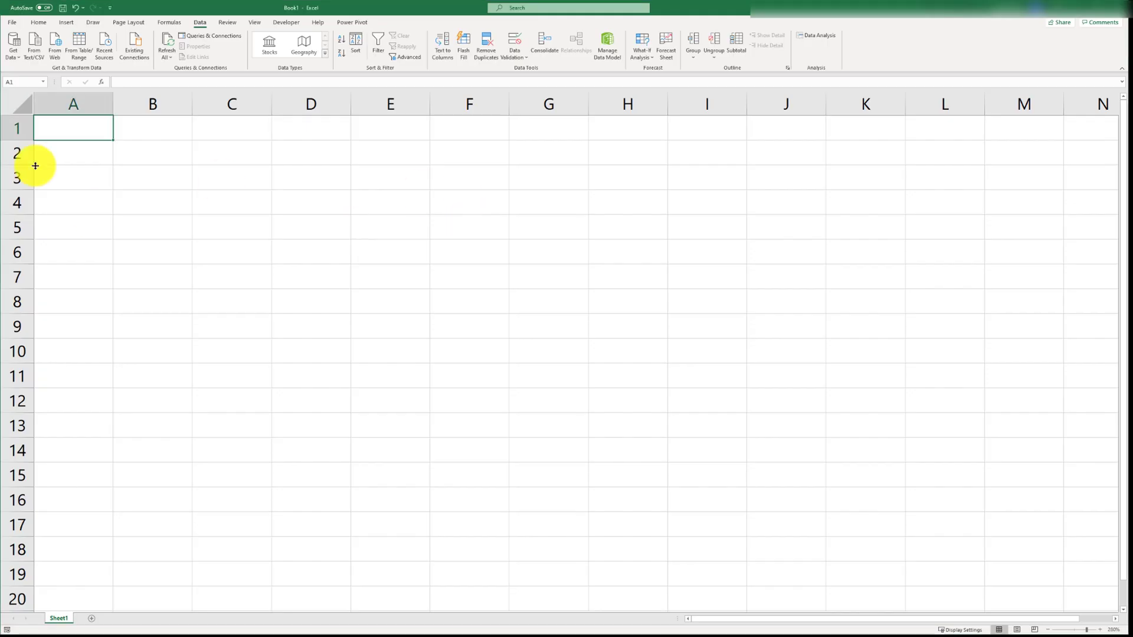
left_click(67, 158)
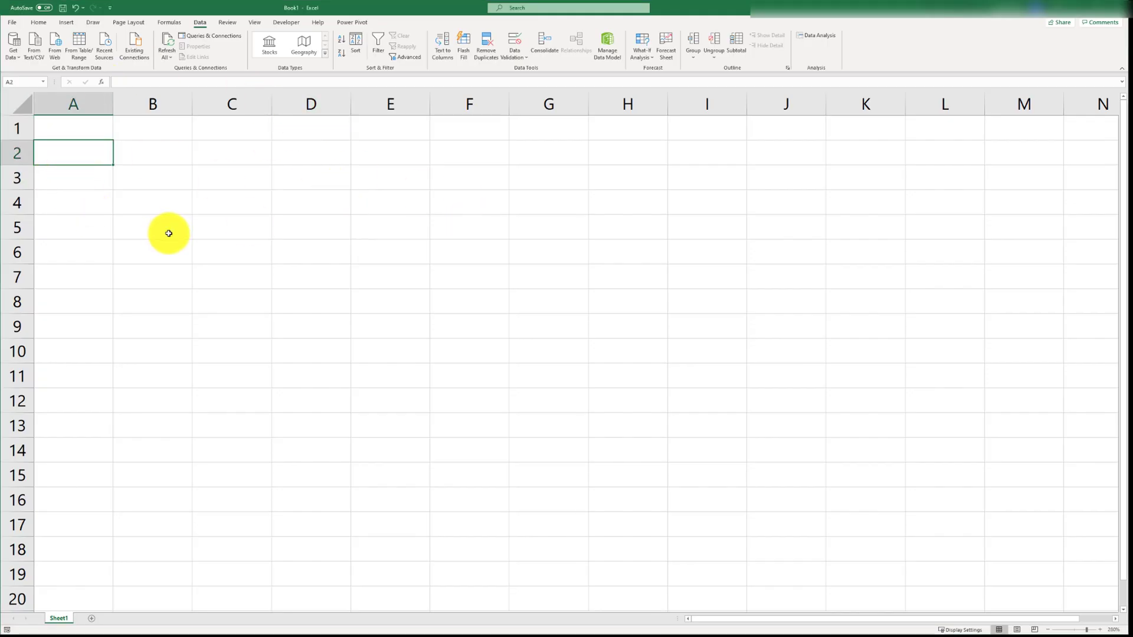
left_click(29, 127)
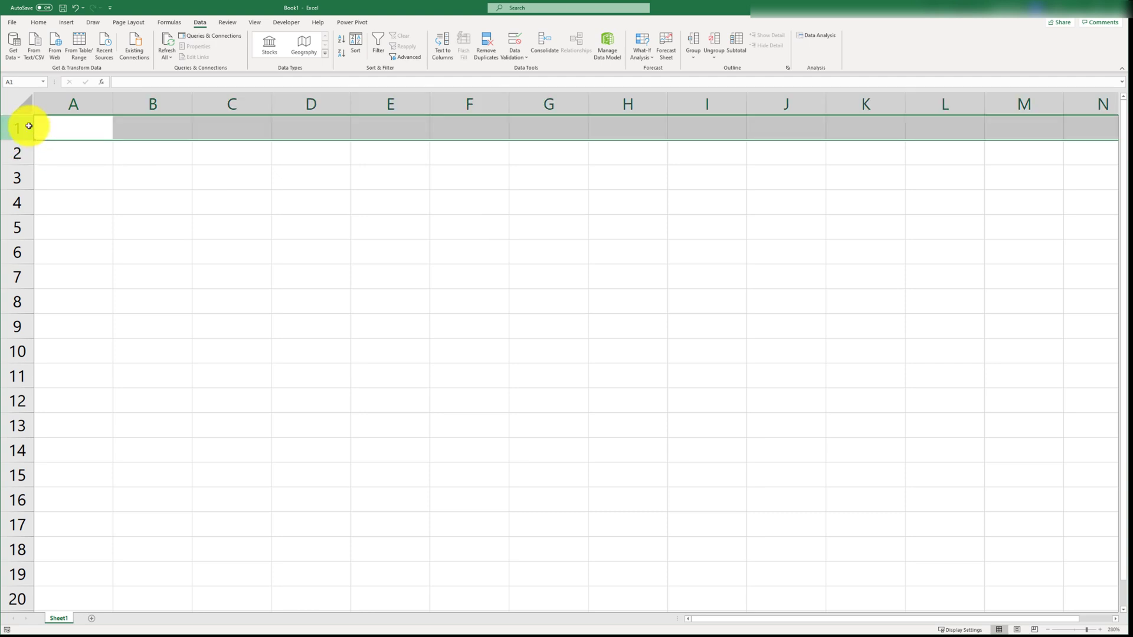
left_click(88, 145)
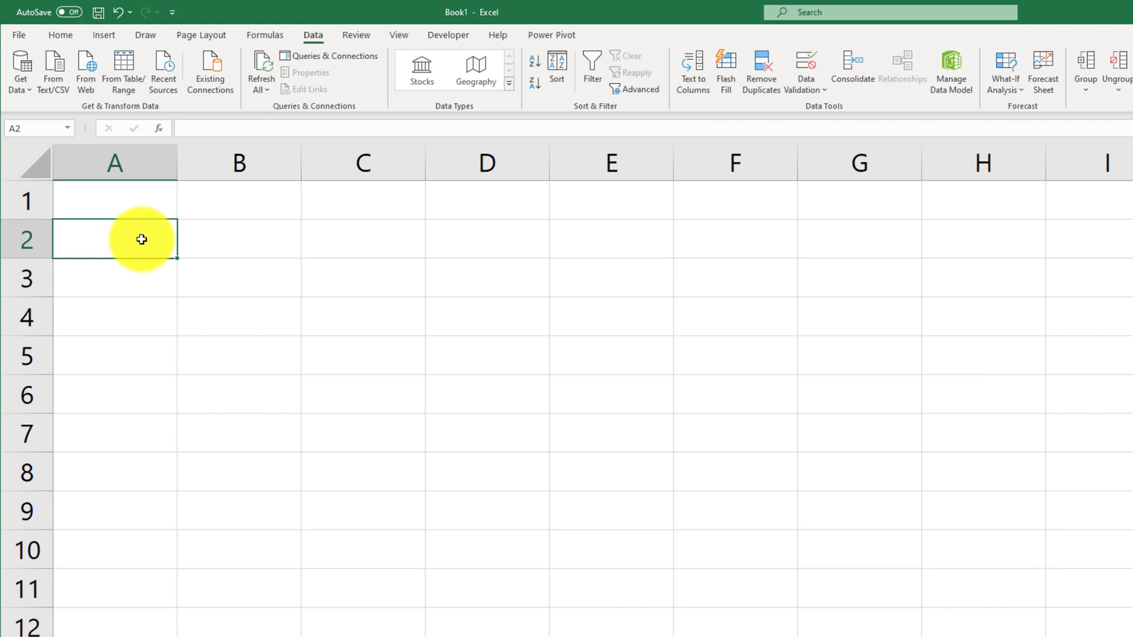
Enter apple, amazon, QQQ, VTI and PLUG down cells A2 to A6
type("apple")
key("Return")
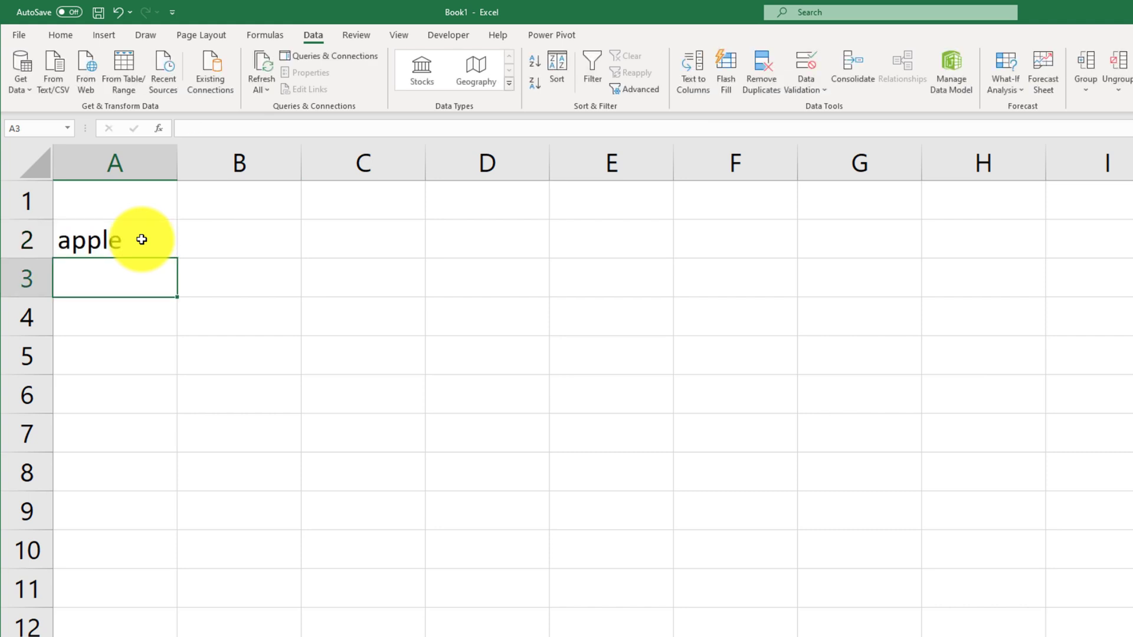
type("ama")
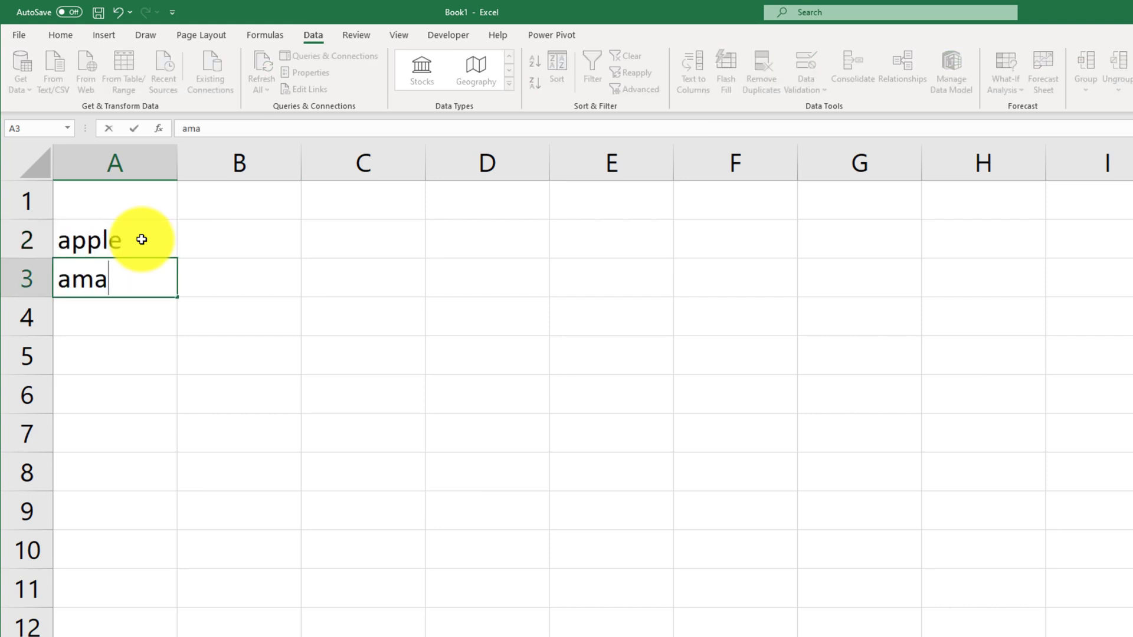
type("zon")
key("Return")
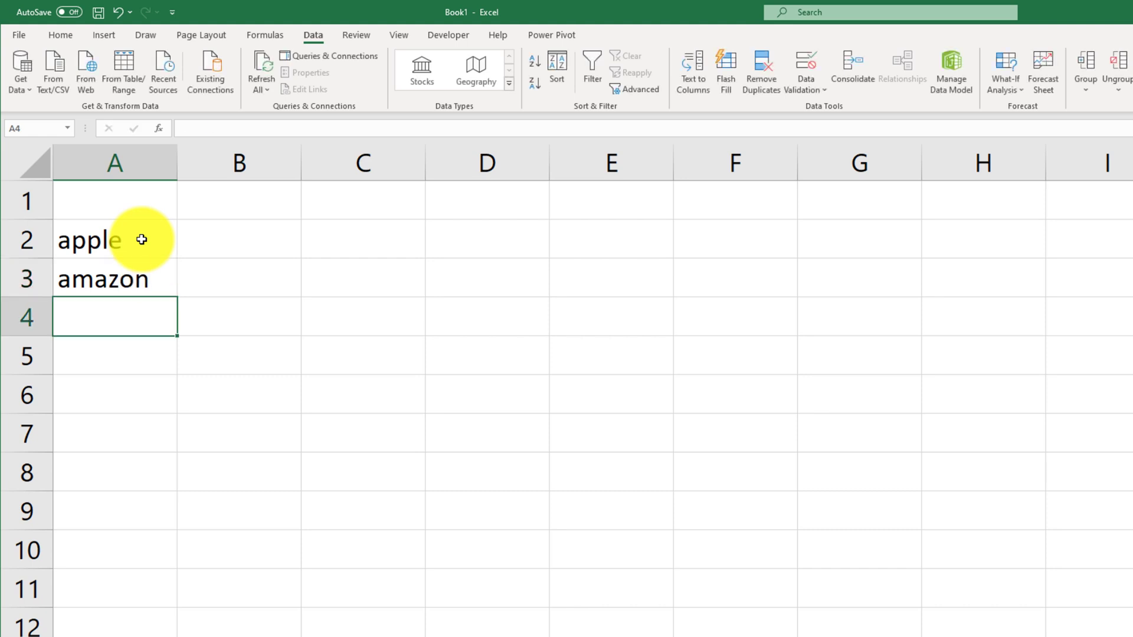
type("QQQ")
key("Return")
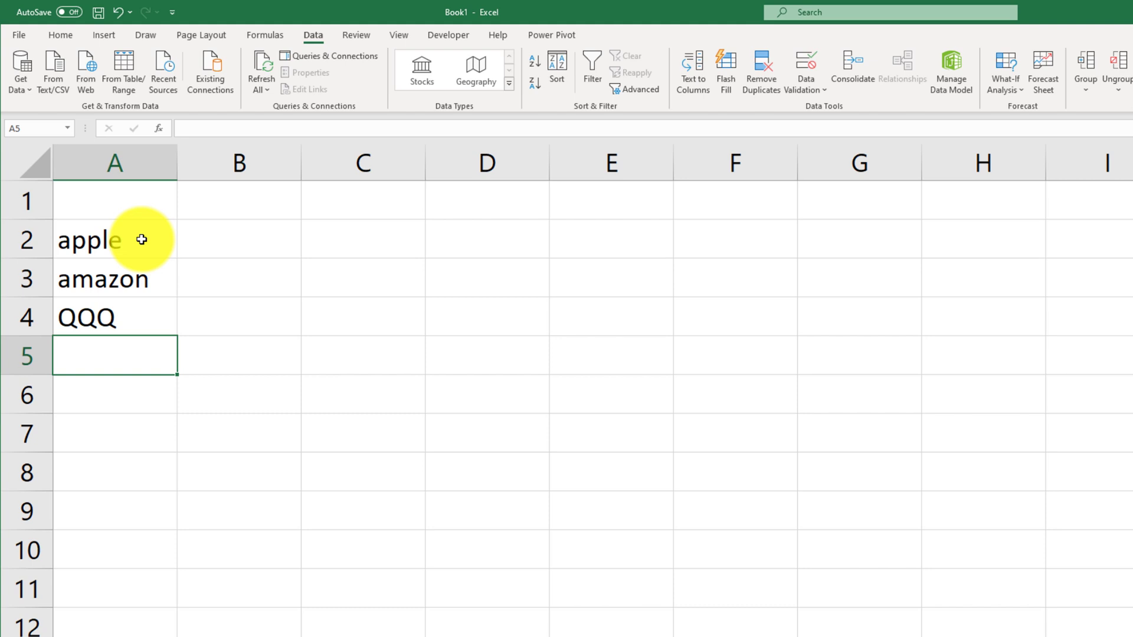
type("VTI")
key("Return")
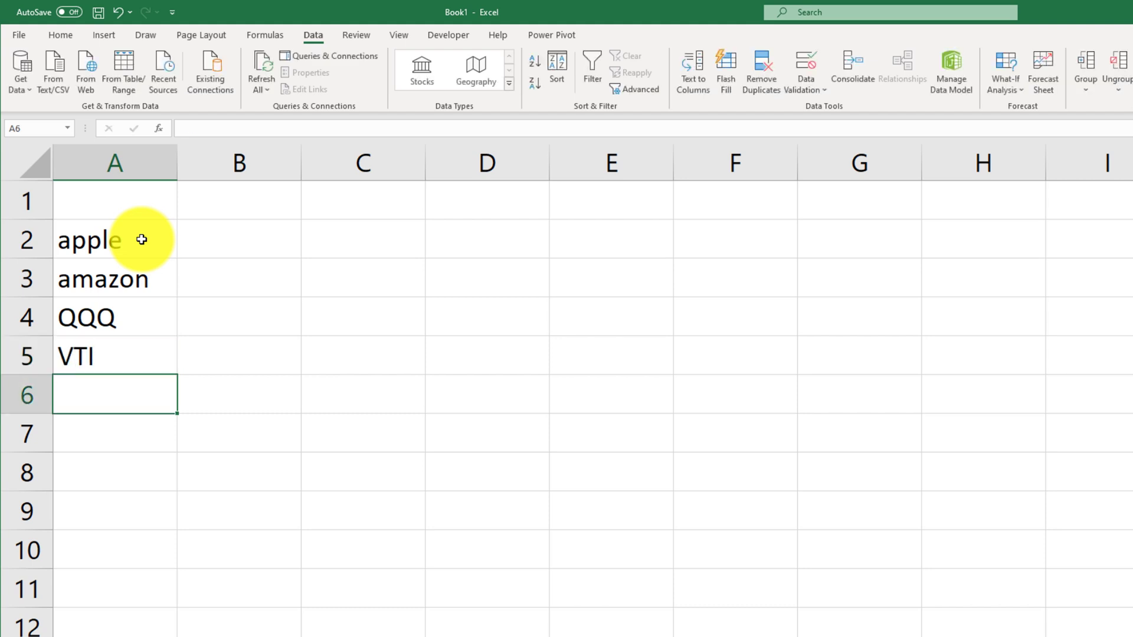
type("PLUG")
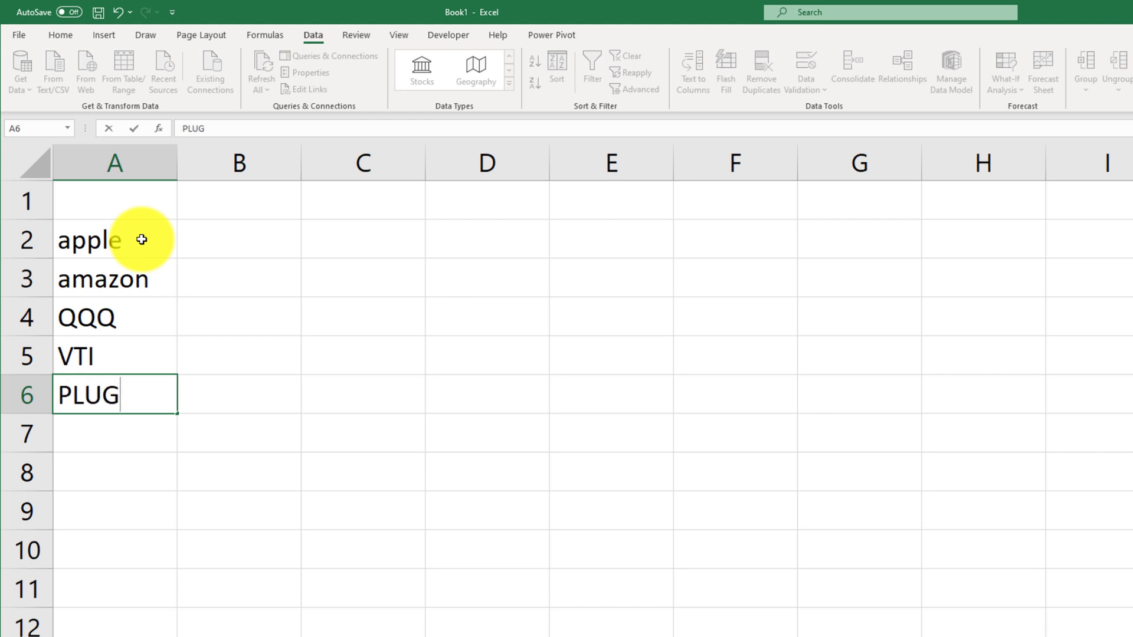
key("Return")
key("Up")
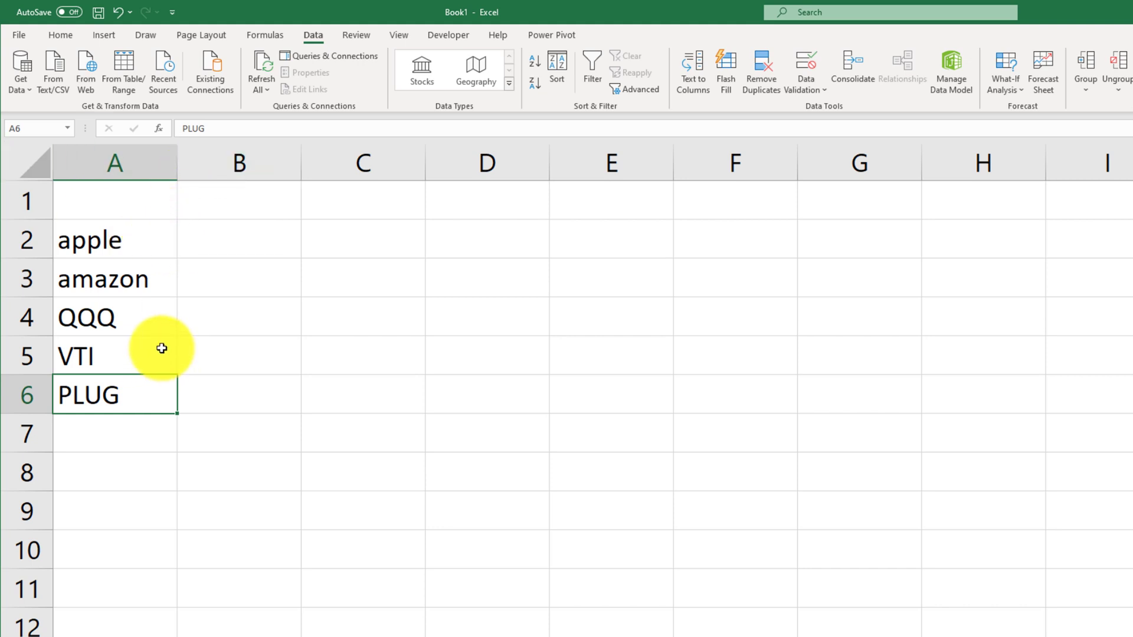
Convert the five names in A2:A6 to the Stocks data type, e.g. APPLE INC. (XNAS:AAPL)
left_click(131, 254)
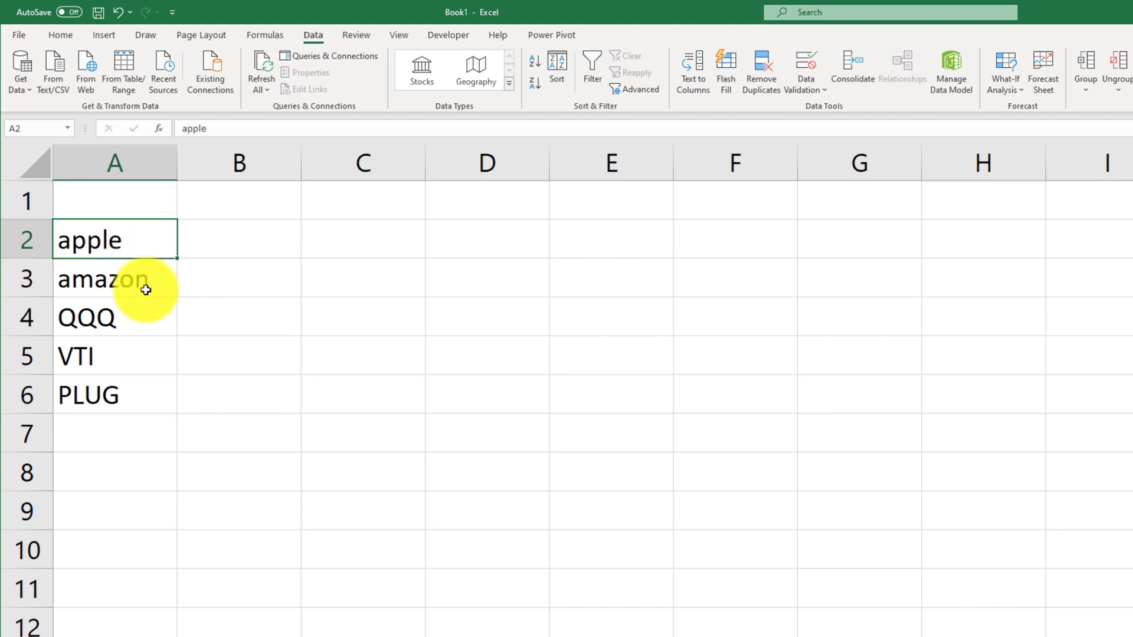
scroll(151, 289, "up", 1)
scroll(160, 304, "up", 3)
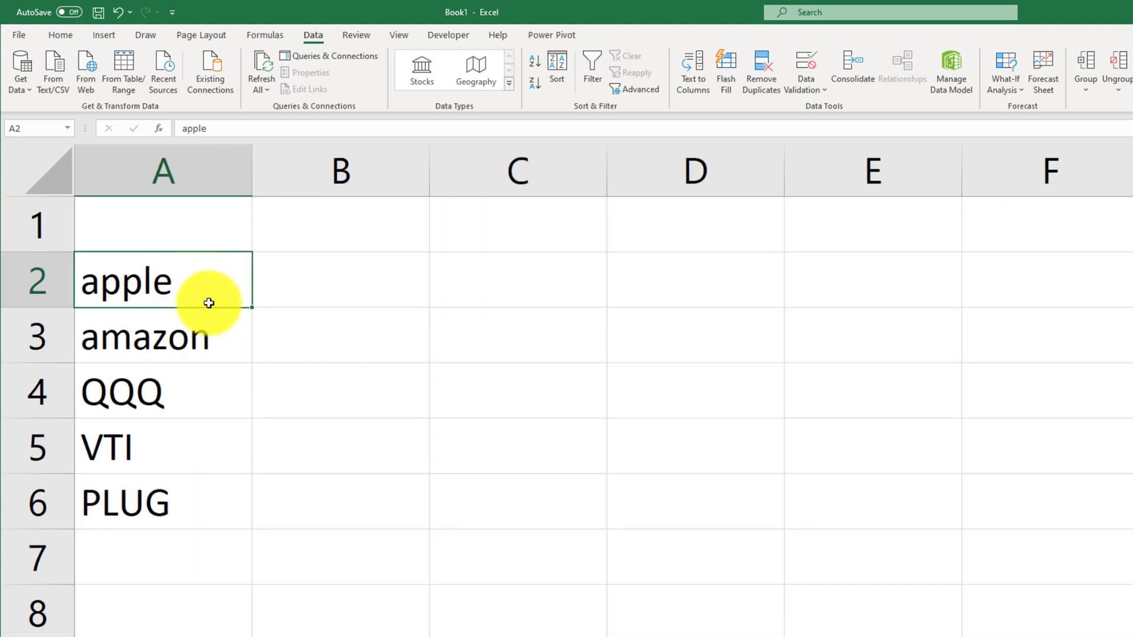
left_click_drag(192, 278, 188, 500)
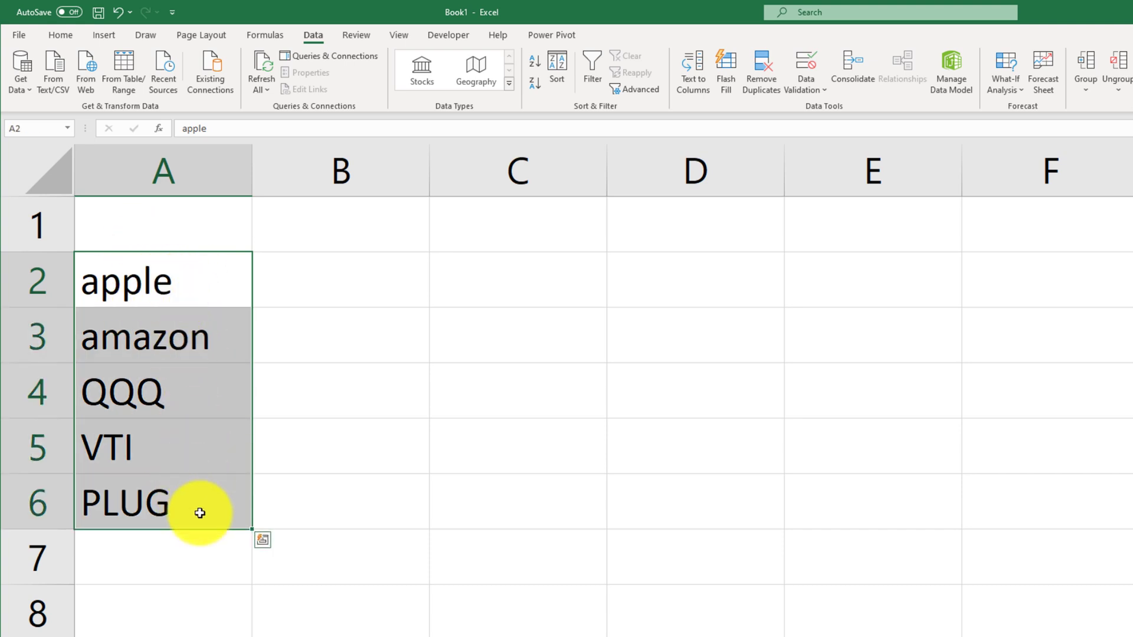
left_click(416, 64)
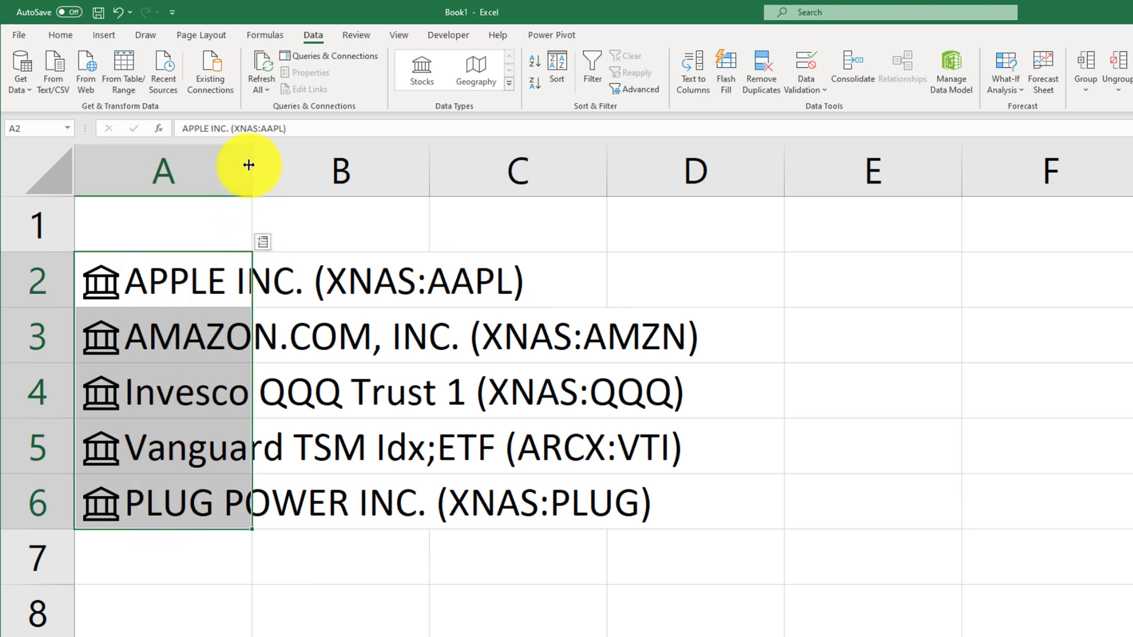
Widen column A and insert Ticker symbol for A2:A6 into column B (AAPL, AMZN, QQQ, VTI, PLUG)
left_click_drag(251, 165, 696, 161)
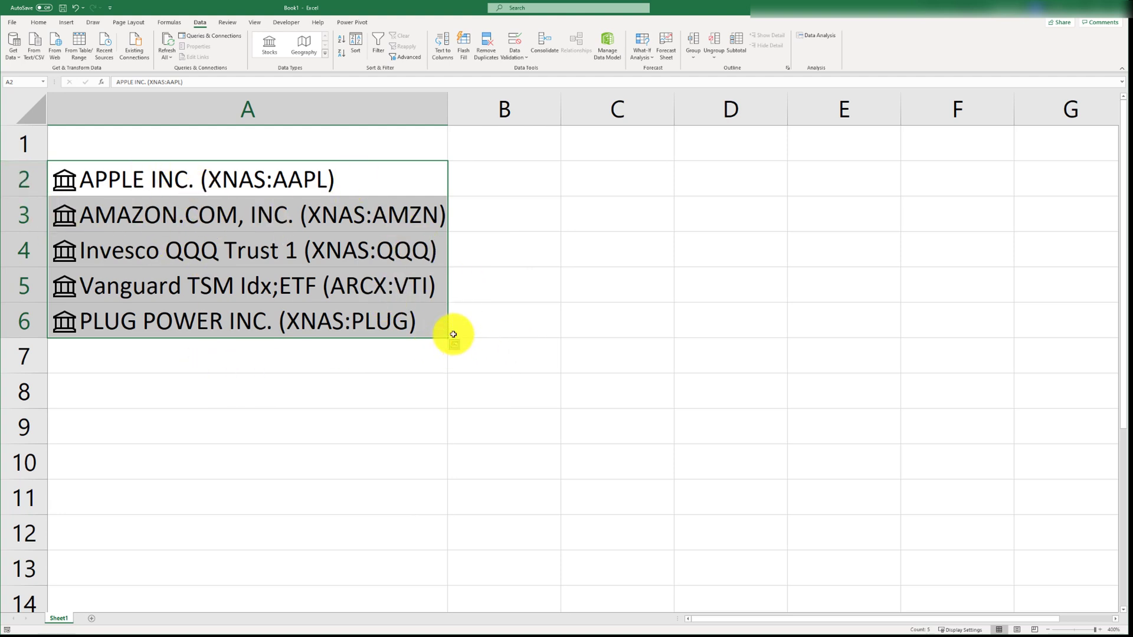
left_click(386, 186)
left_click_drag(386, 185, 399, 321)
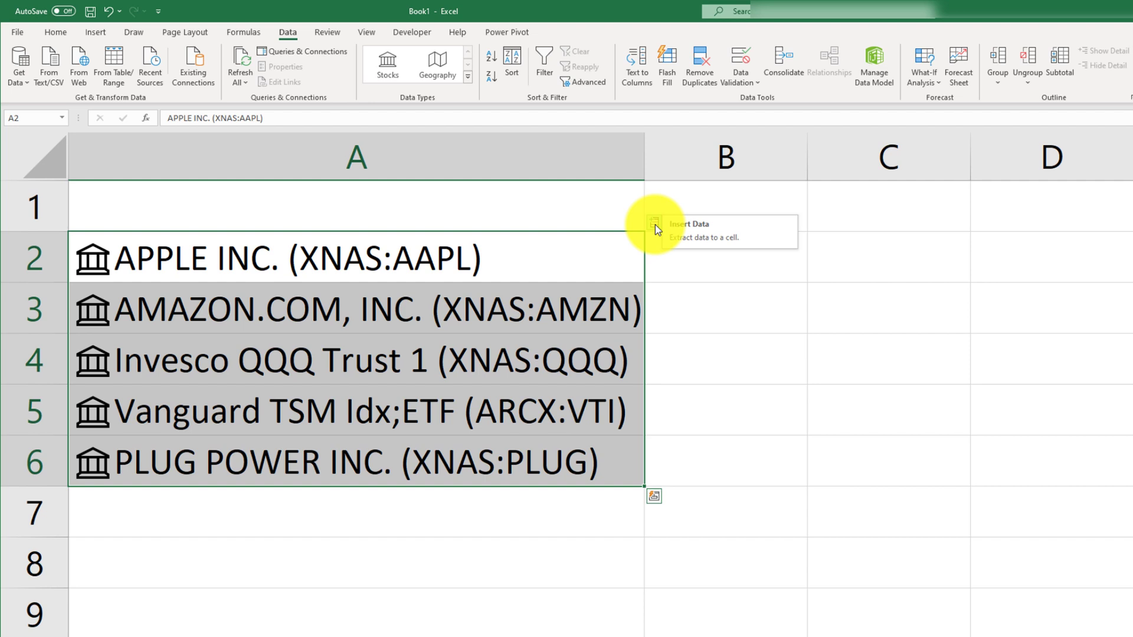
left_click(655, 225)
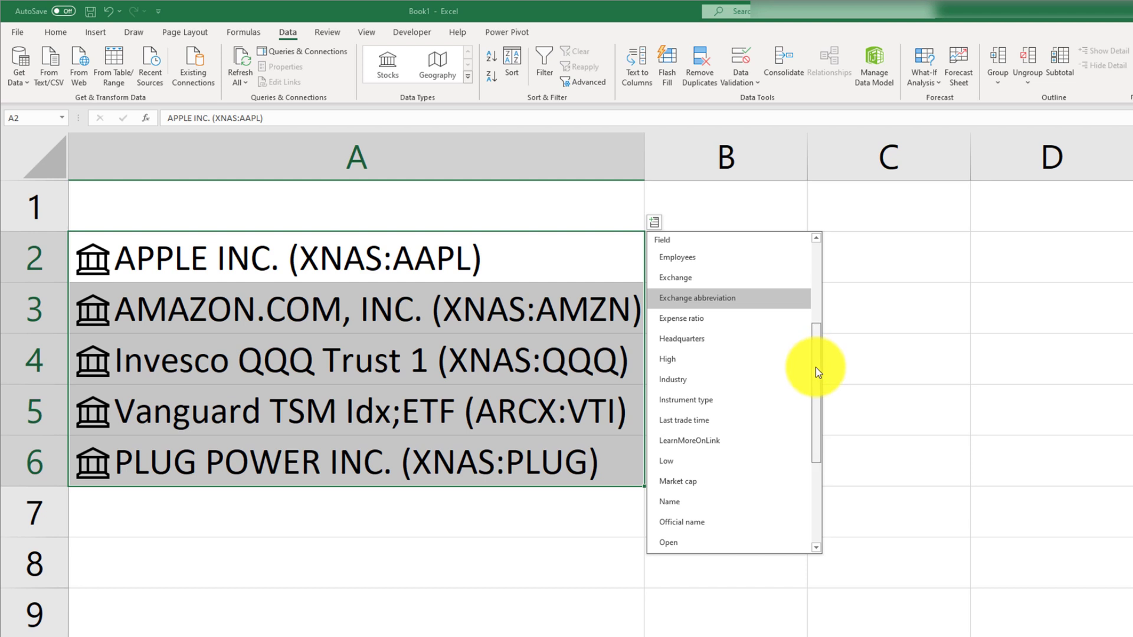
left_click_drag(815, 368, 816, 517)
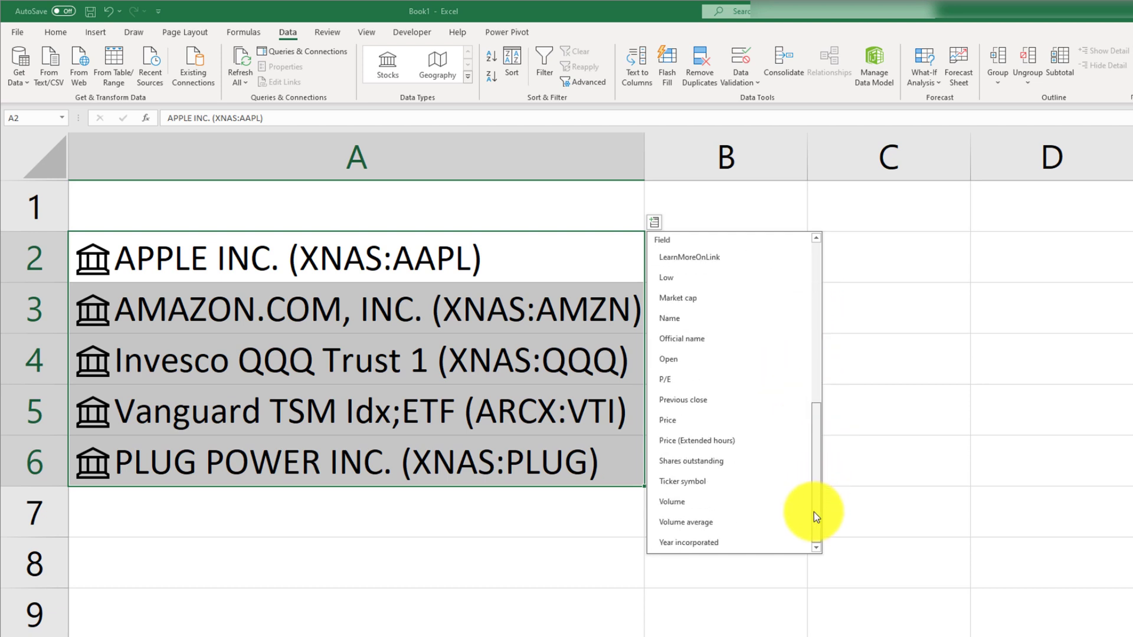
left_click(696, 479)
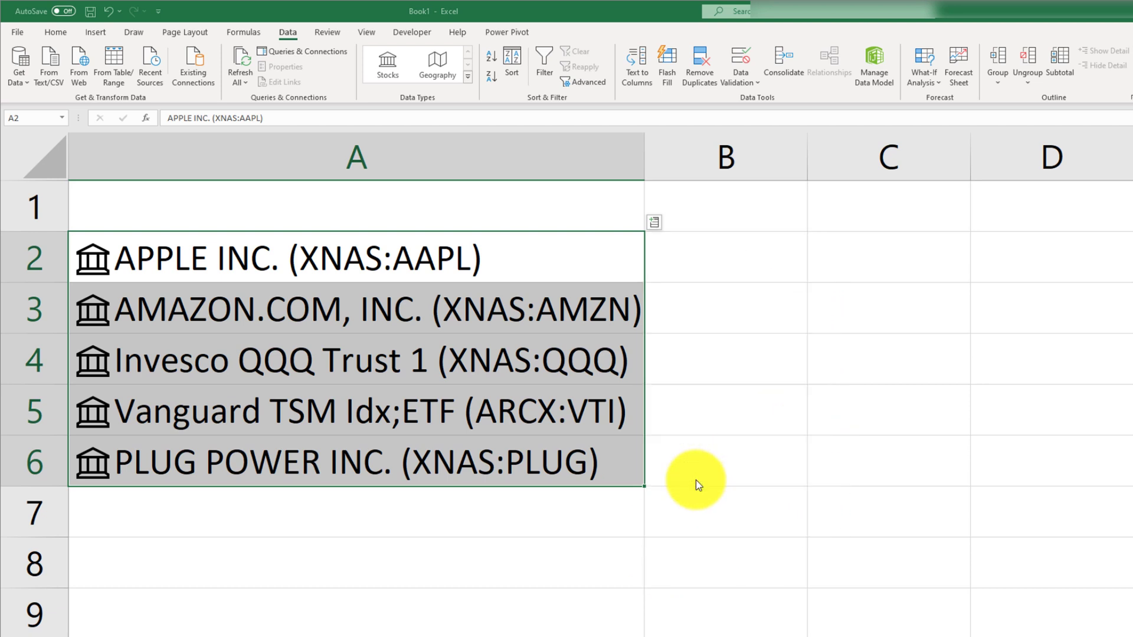
Add each stock's Price in column C ($127.79 AAPL to $52.46 PLUG) and widen the column
left_click(654, 223)
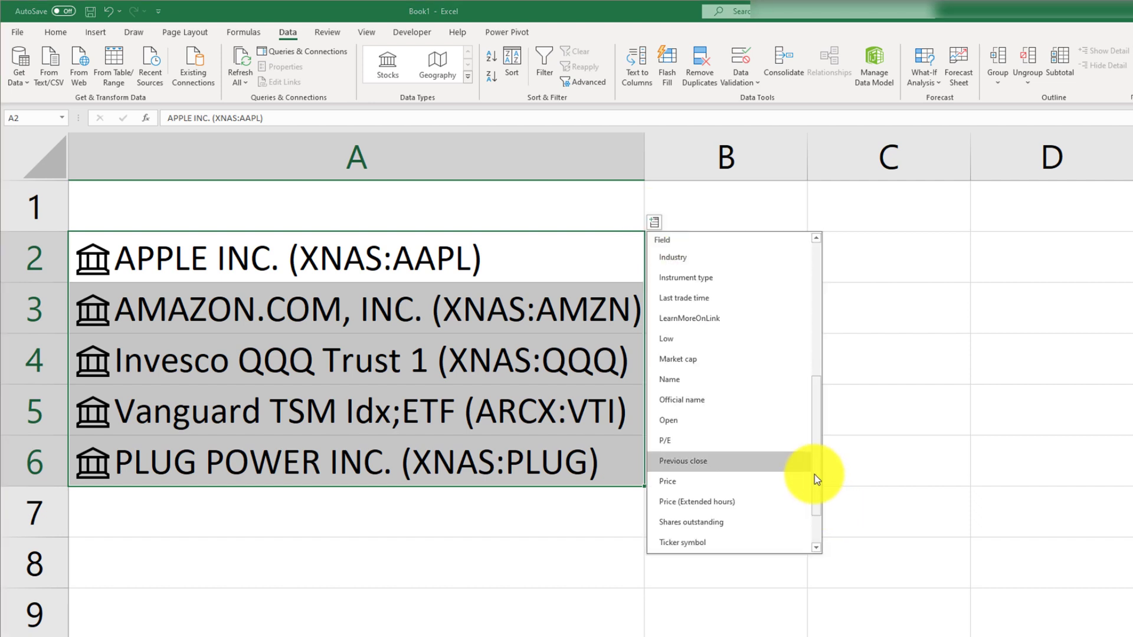
left_click(672, 482)
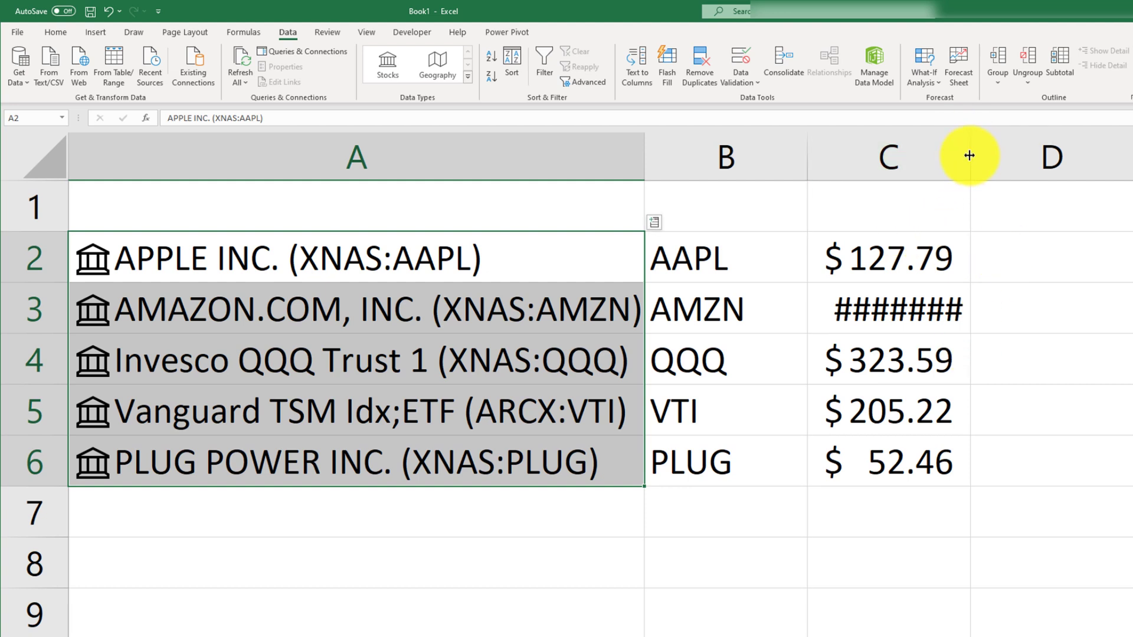
left_click_drag(970, 154, 1001, 157)
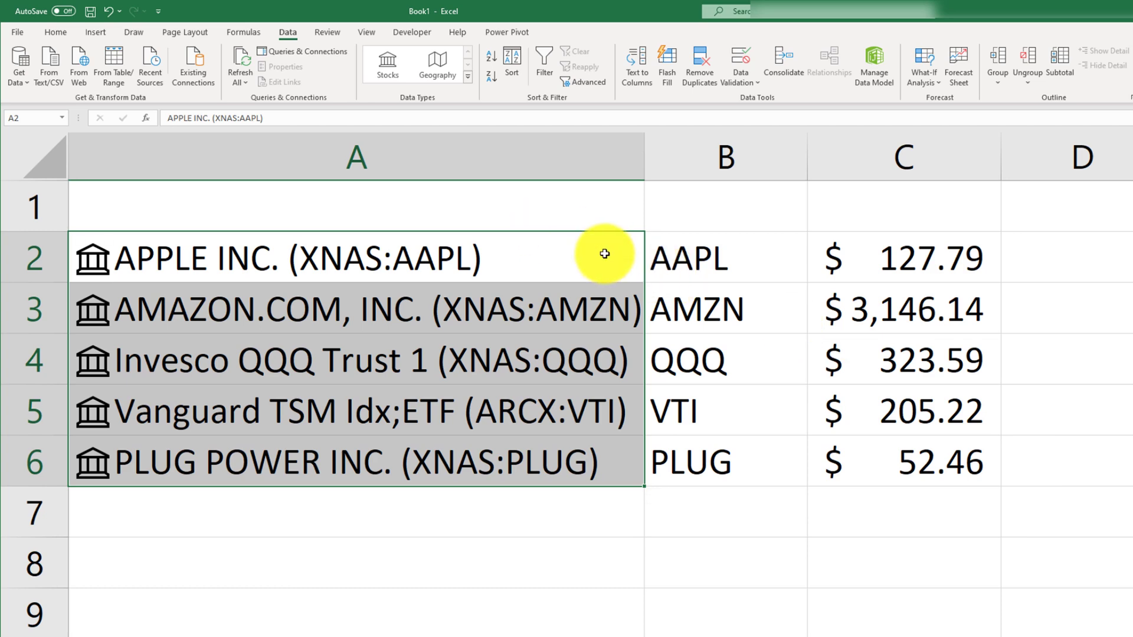
Insert another Ticker symbol column for A2:A6, then move to cell A7
left_click_drag(605, 254, 595, 473)
left_click(653, 222)
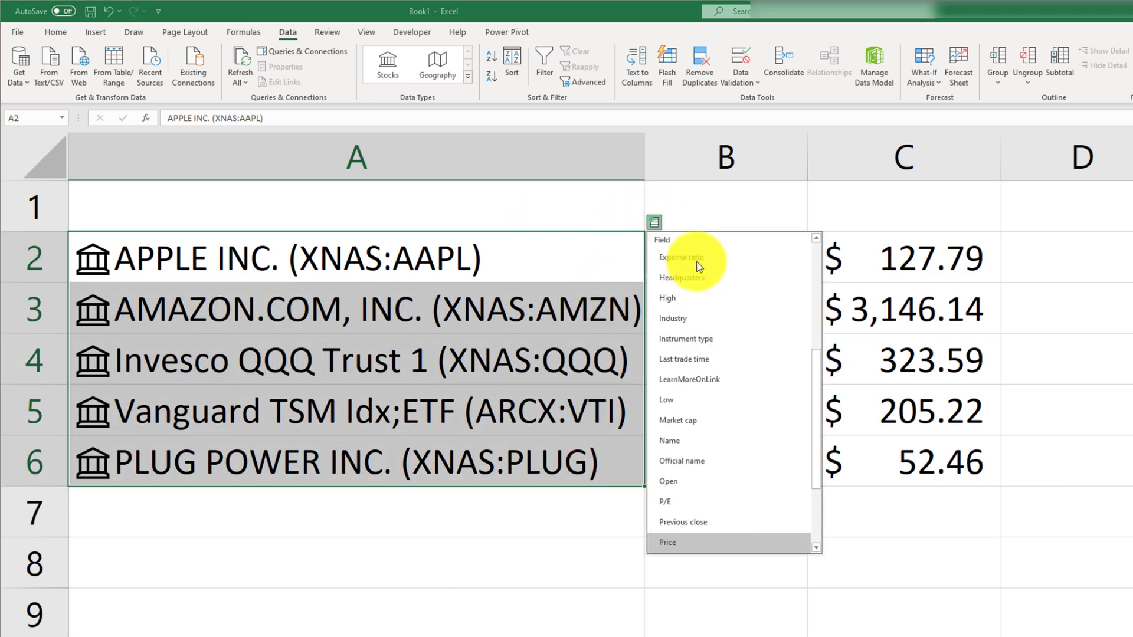
scroll(805, 310, "up", 2)
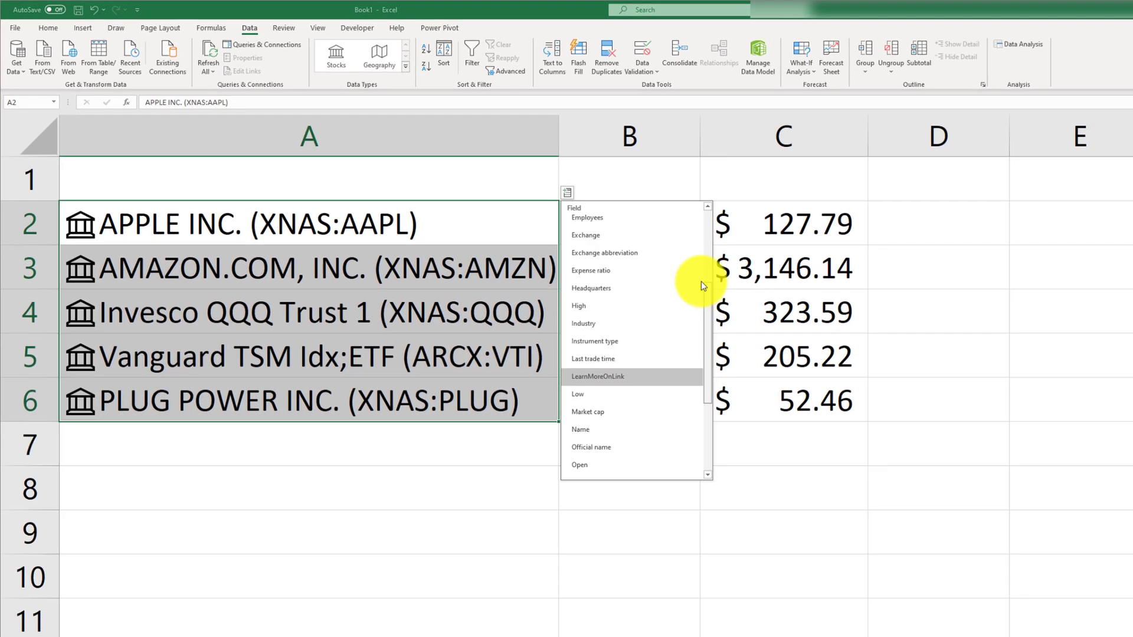
scroll(685, 263, "up", 3)
left_click_drag(560, 189, 570, 341)
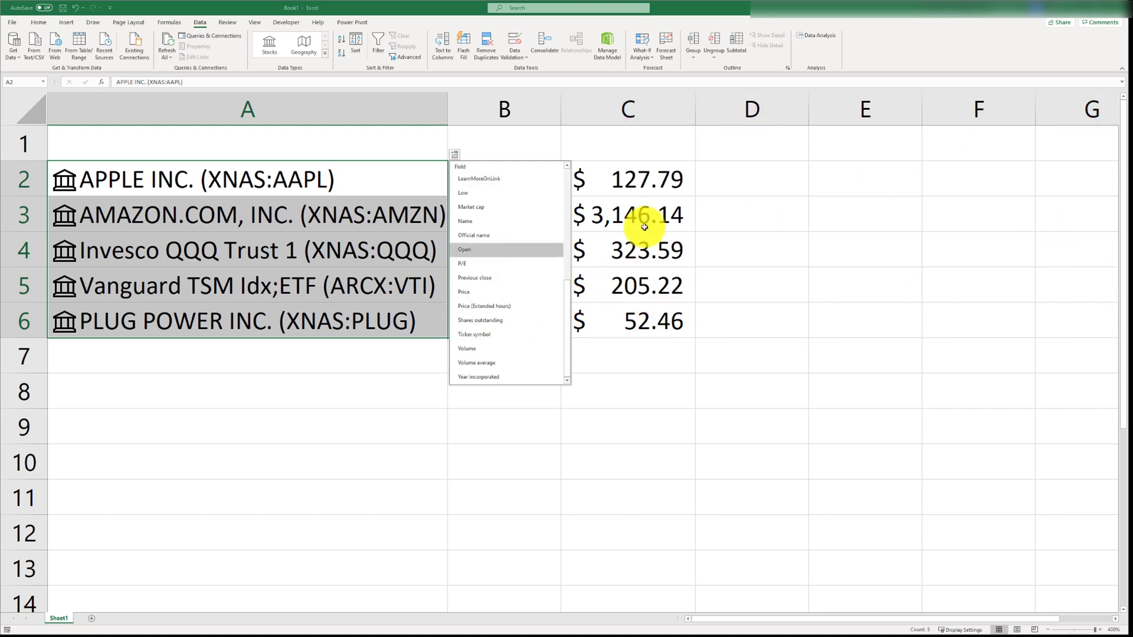
key("Down")
key("Down")
key("Down")
key("Down")
key("Down")
key("Down")
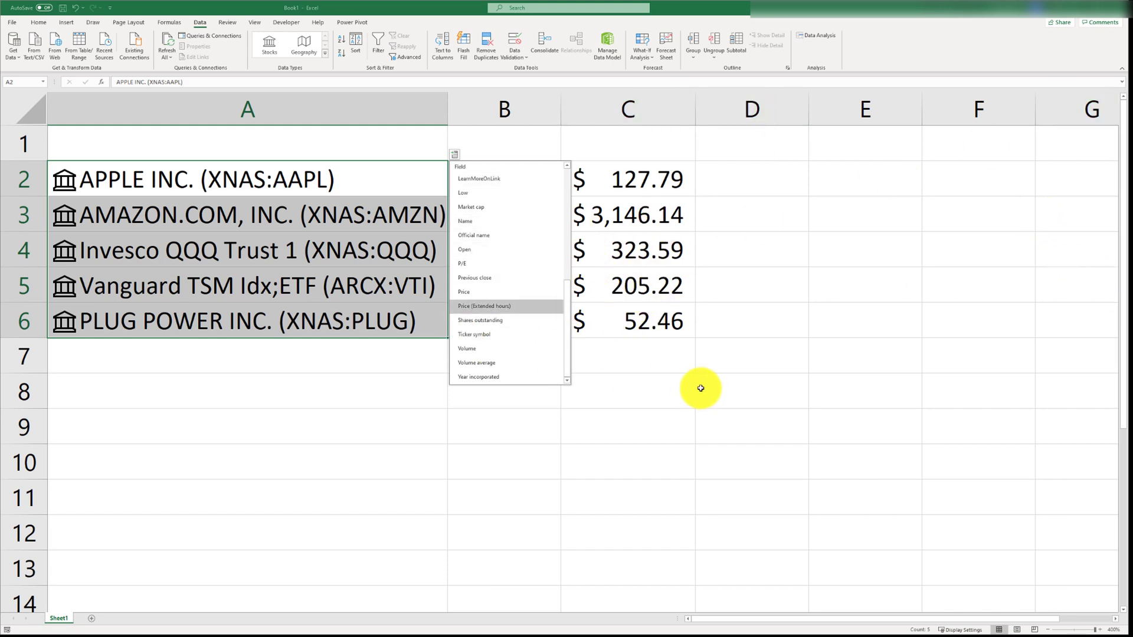
key("Return")
left_click(705, 355)
left_click_drag(248, 183, 691, 330)
left_click(116, 353)
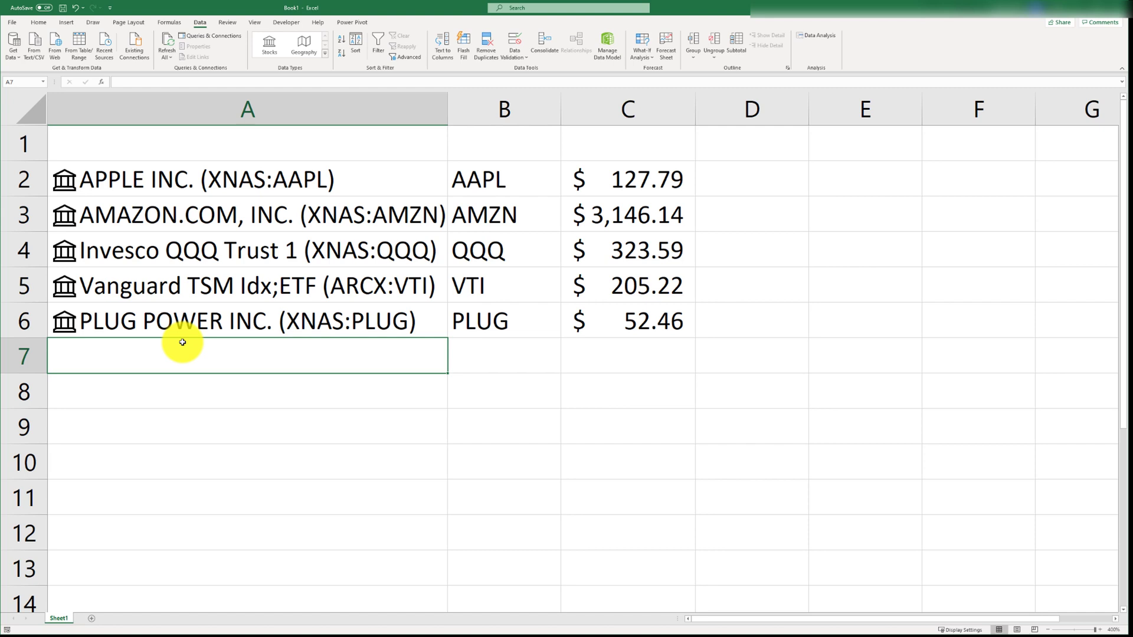
Enter bitcoin in A7 and search the Data Selector for the BTCUSD currency pair
type("bit")
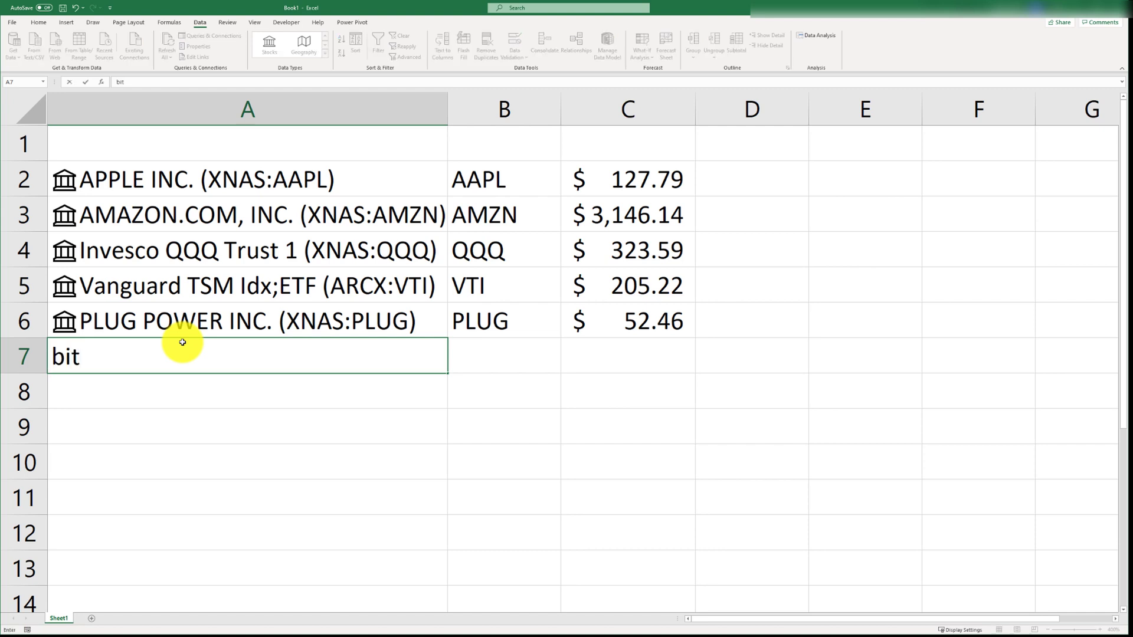
type("coin")
key("Return")
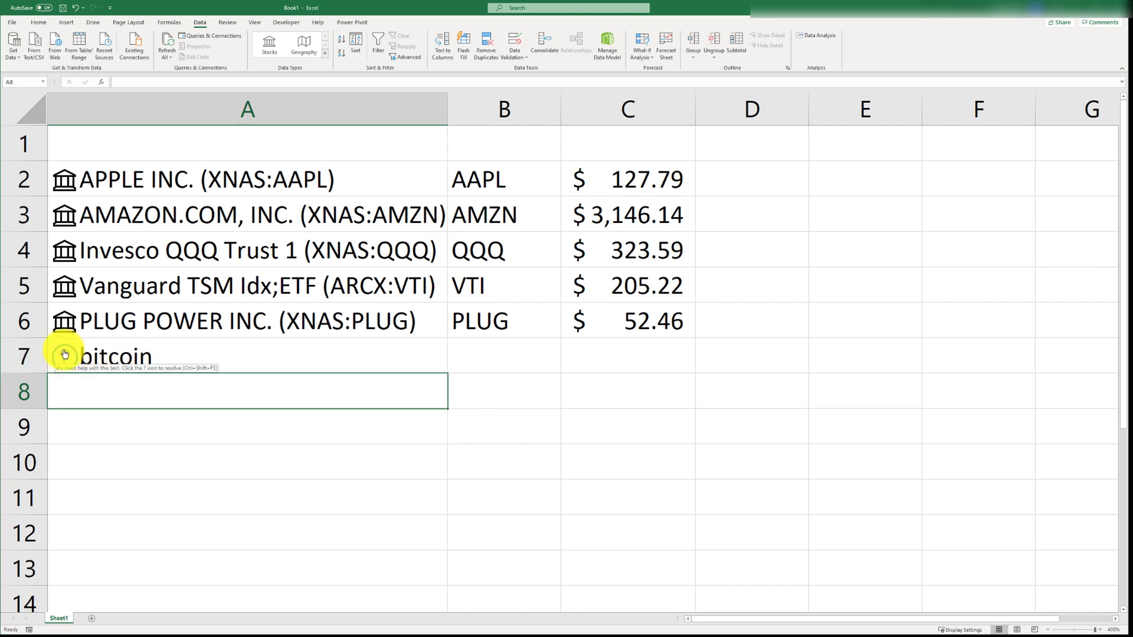
left_click(65, 354)
left_click(65, 354)
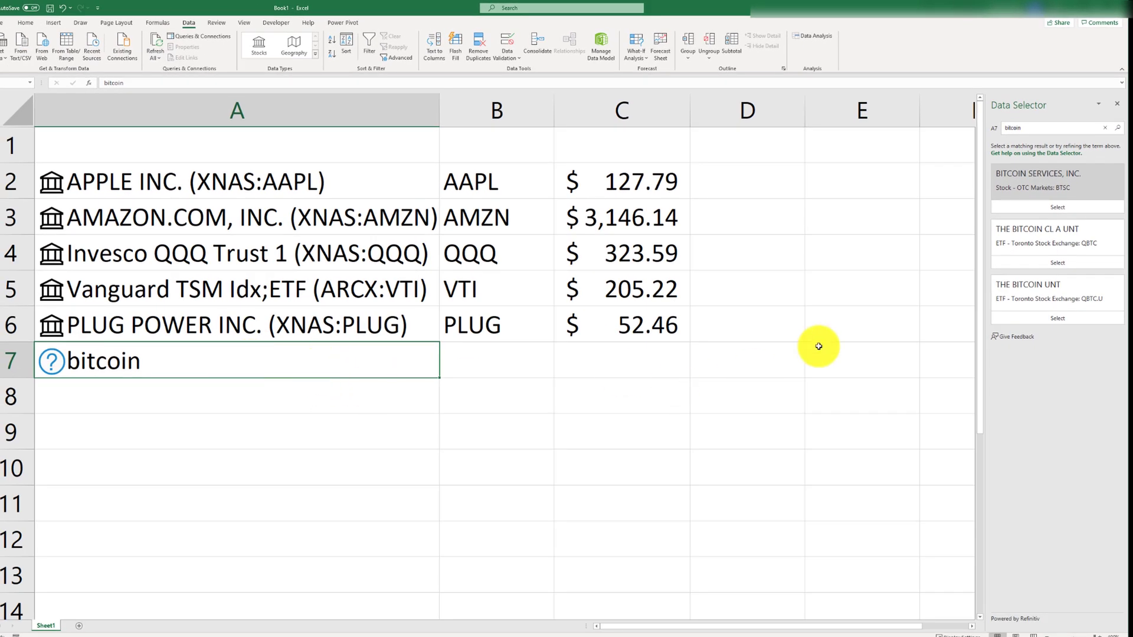
double_click(1033, 128)
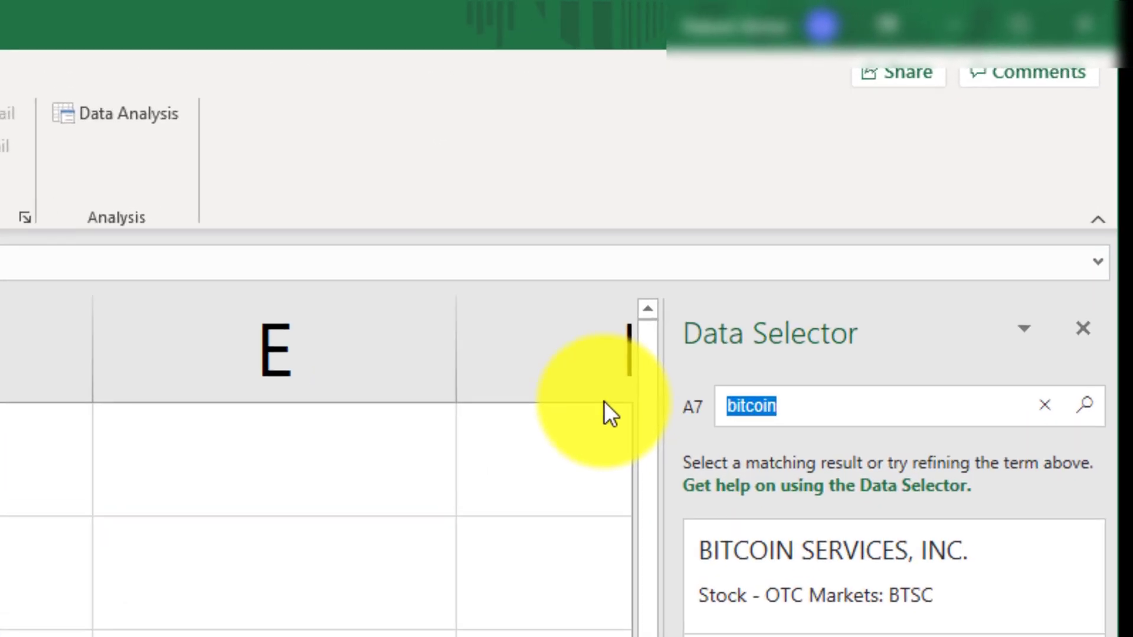
type("BTCUSD")
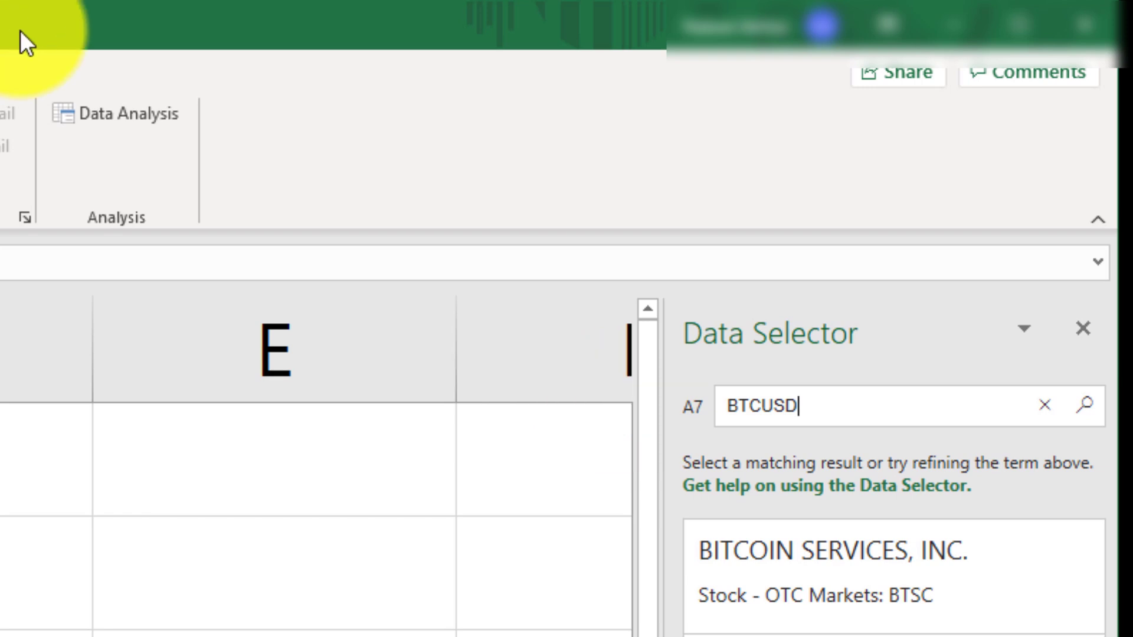
left_click(1077, 410)
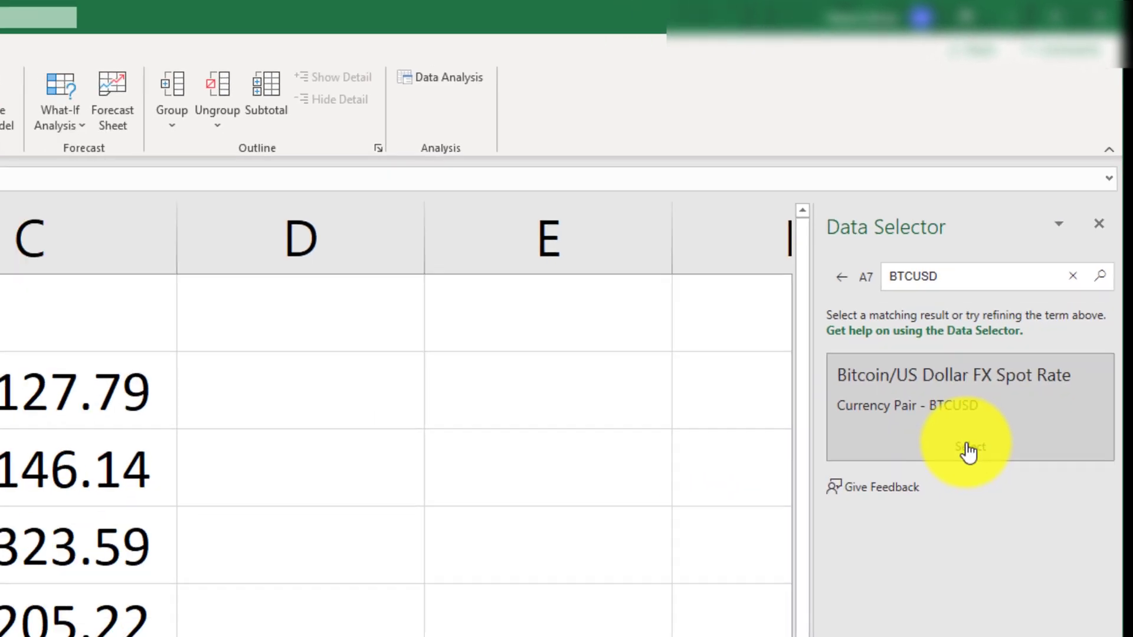
Link A7 to Bitcoin/US Dollar, then enter ETHUSD in A8 and RIPPLE in A9
left_click(969, 452)
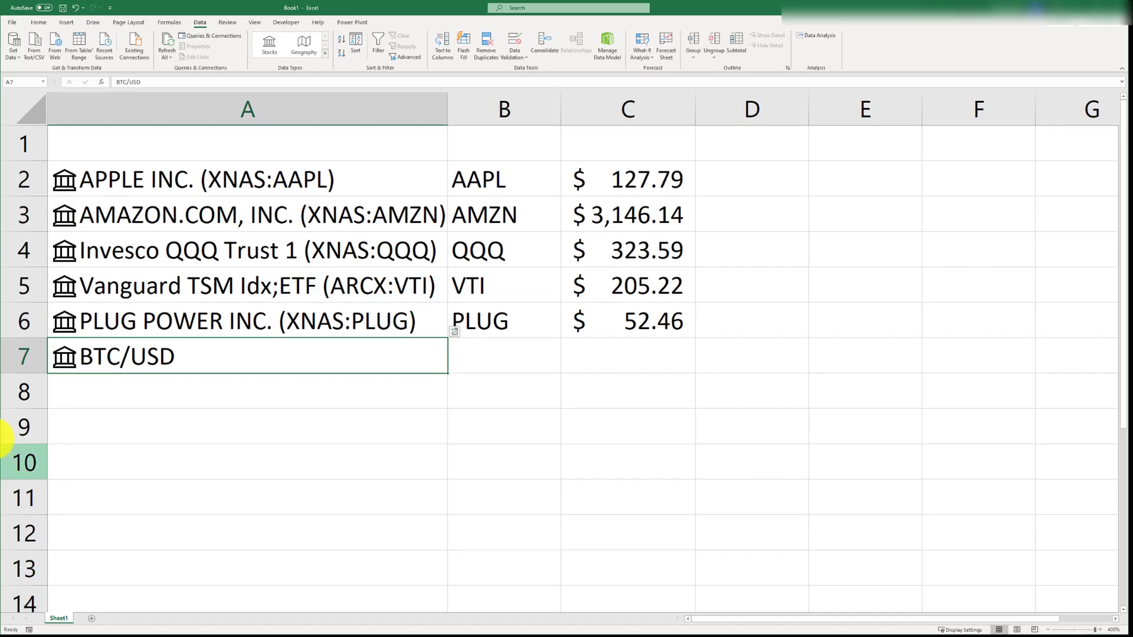
left_click(177, 392)
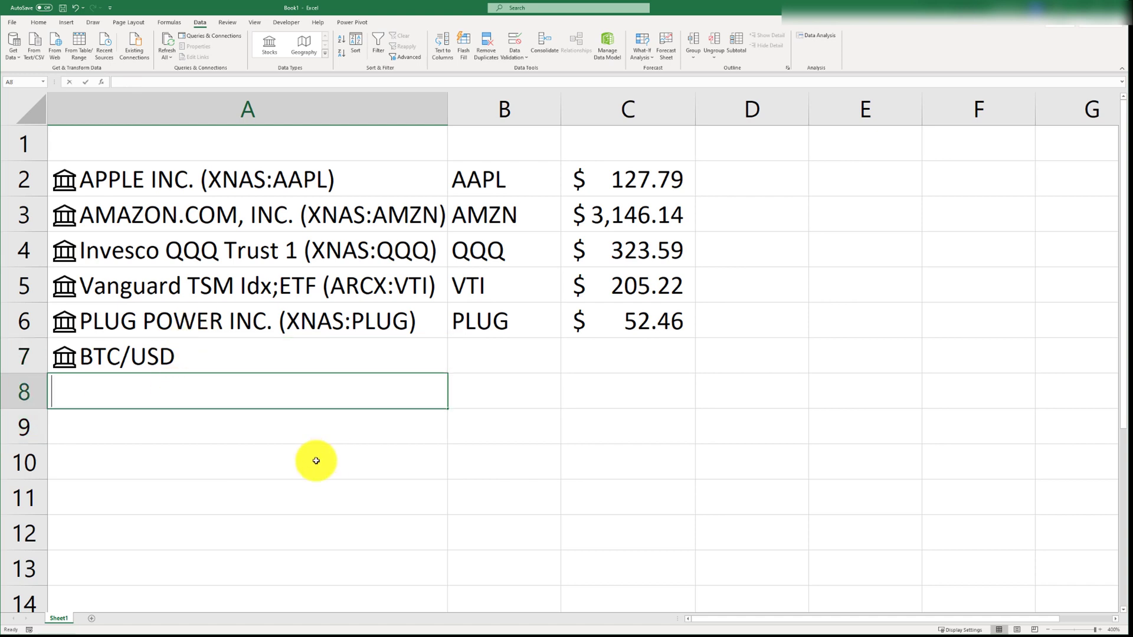
type("ETHUSD")
key("Return")
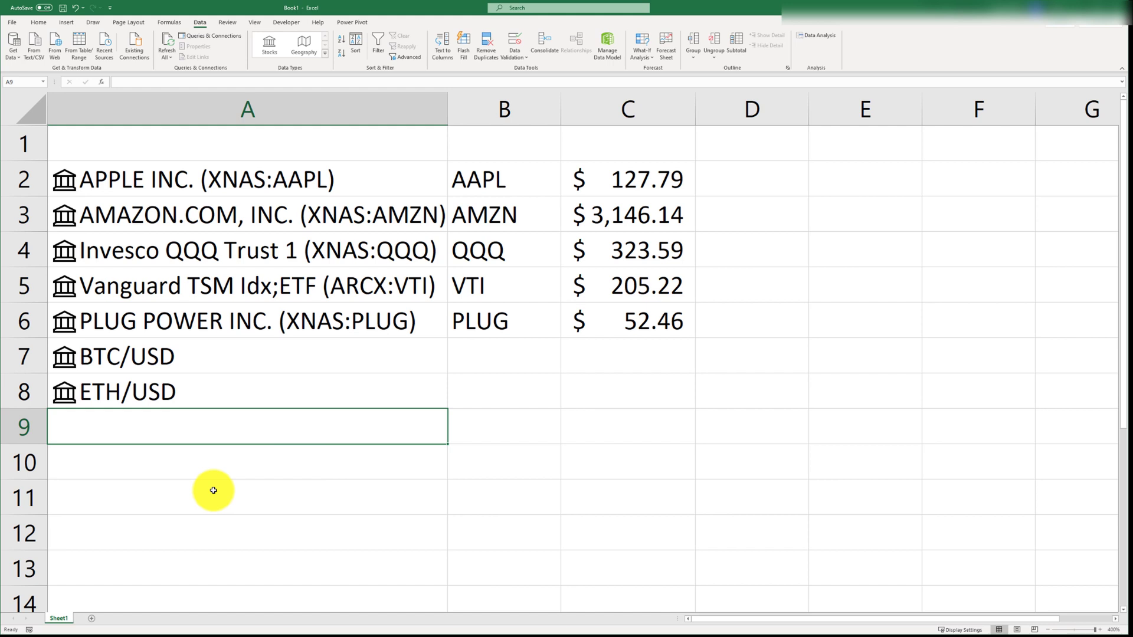
type("RIPPLE")
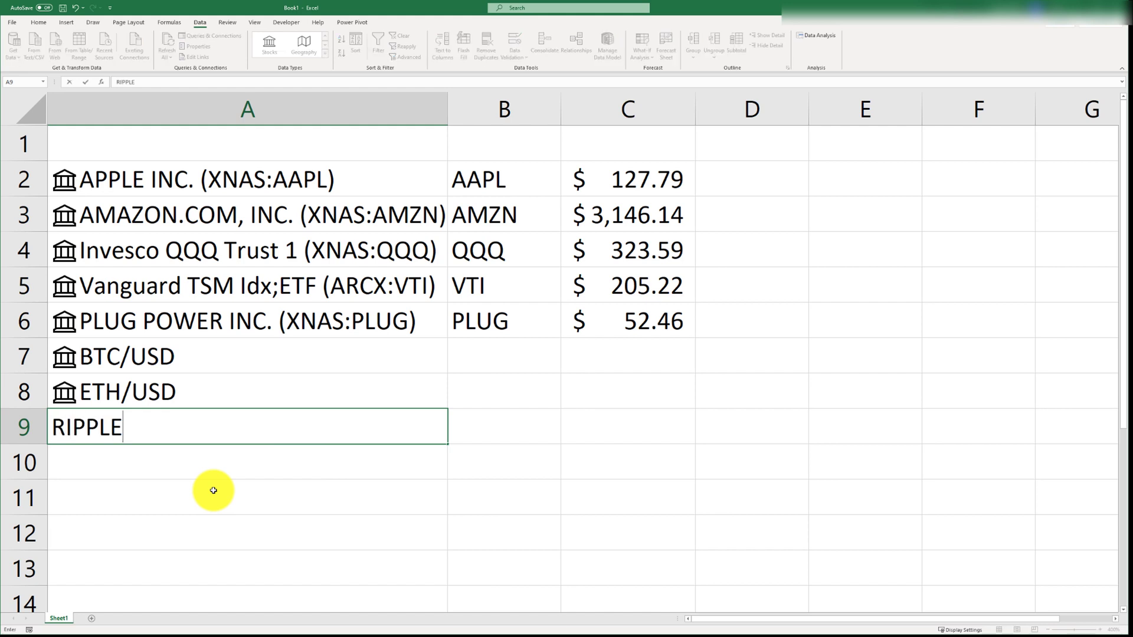
key("Return")
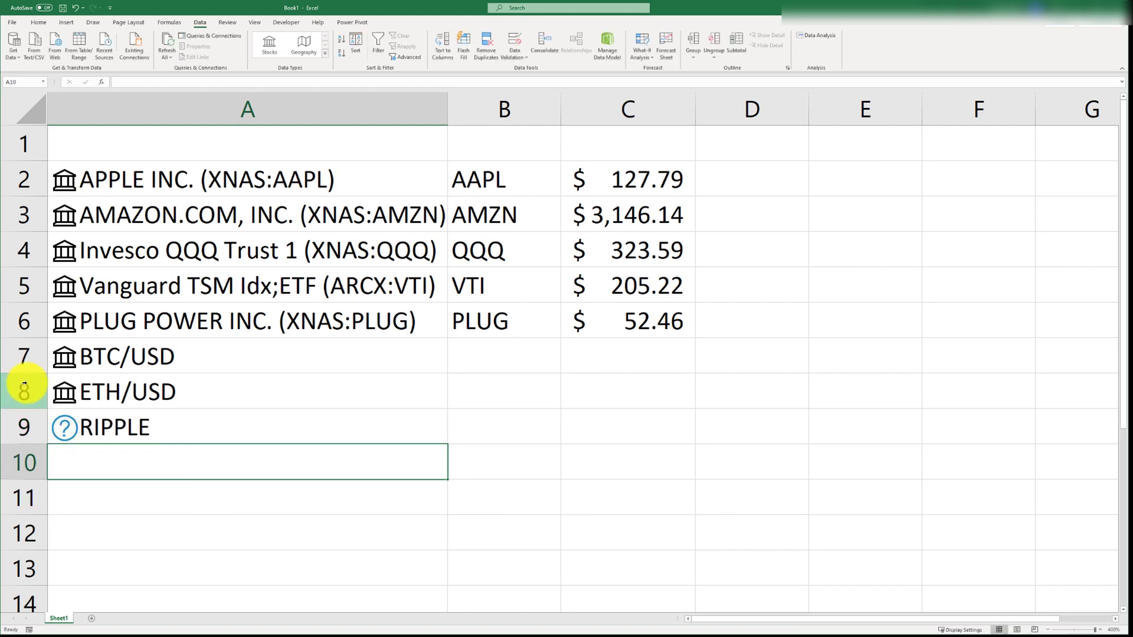
Search XRPUSD for A9's RIPPLE entry and link it to Ripple/US Dollar FX Spot Rate
left_click(232, 435)
left_click(64, 430)
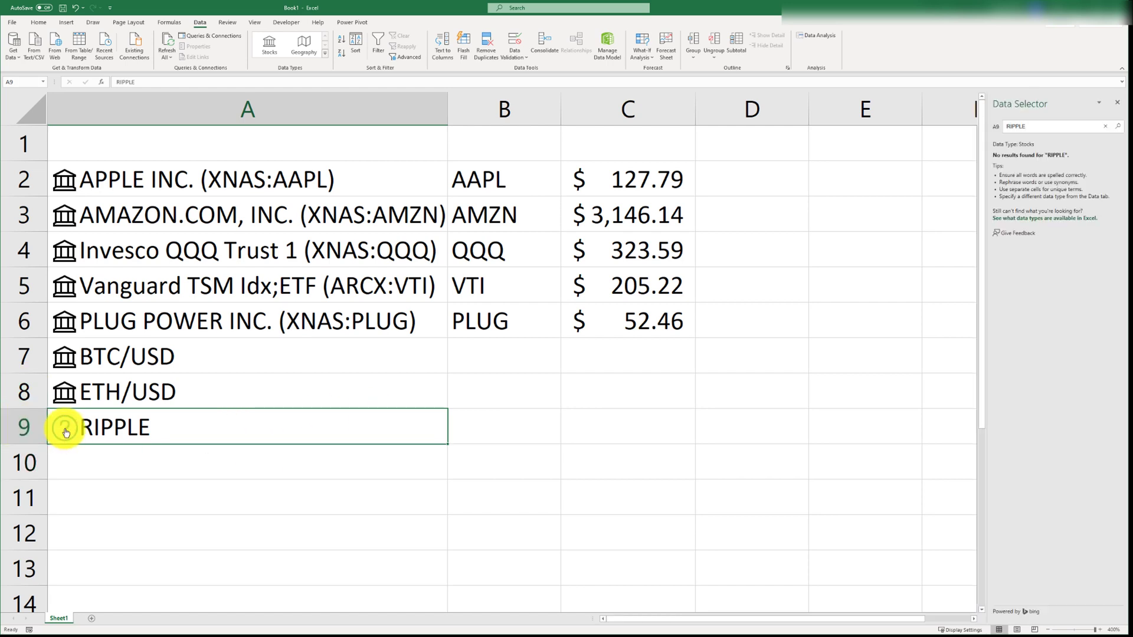
type("XPRUSD")
key("Return")
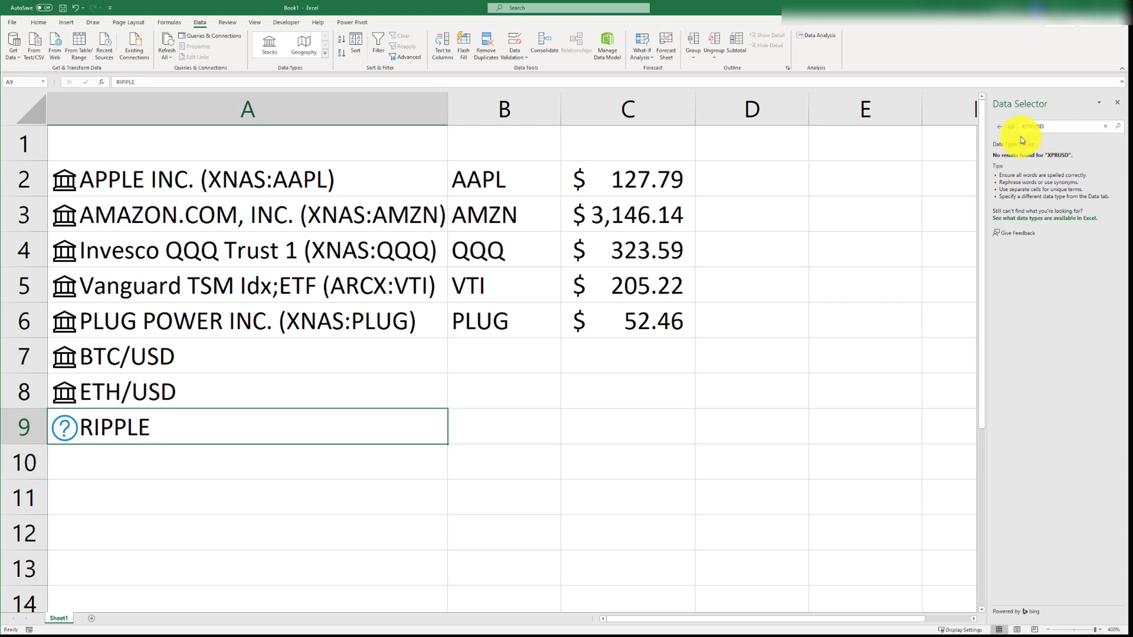
type("XR")
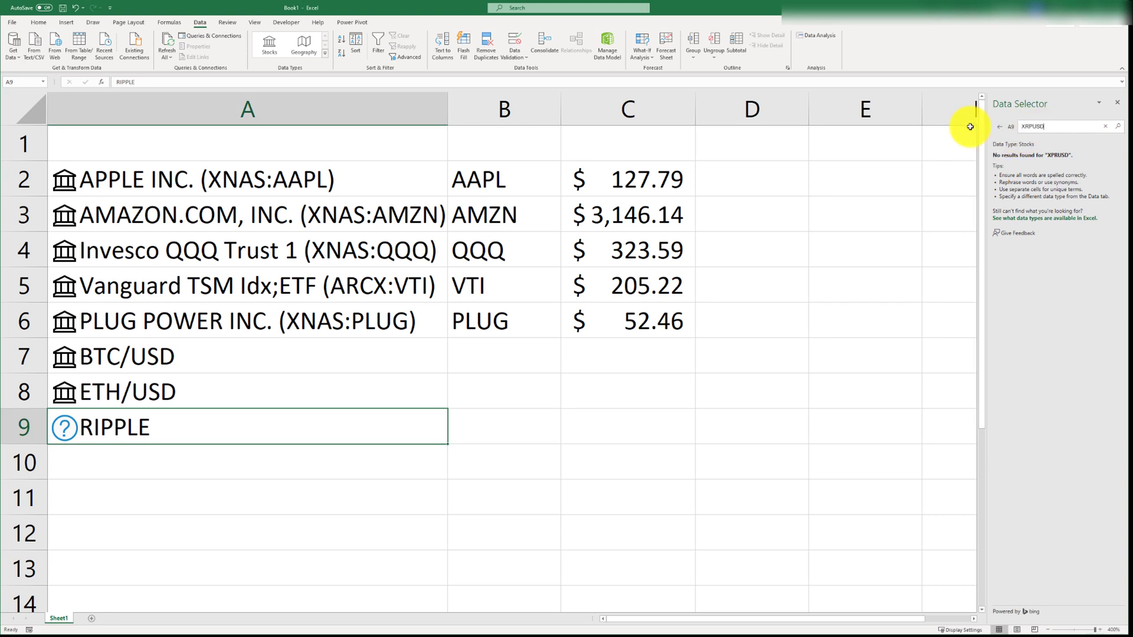
type("PUSD")
key("Return")
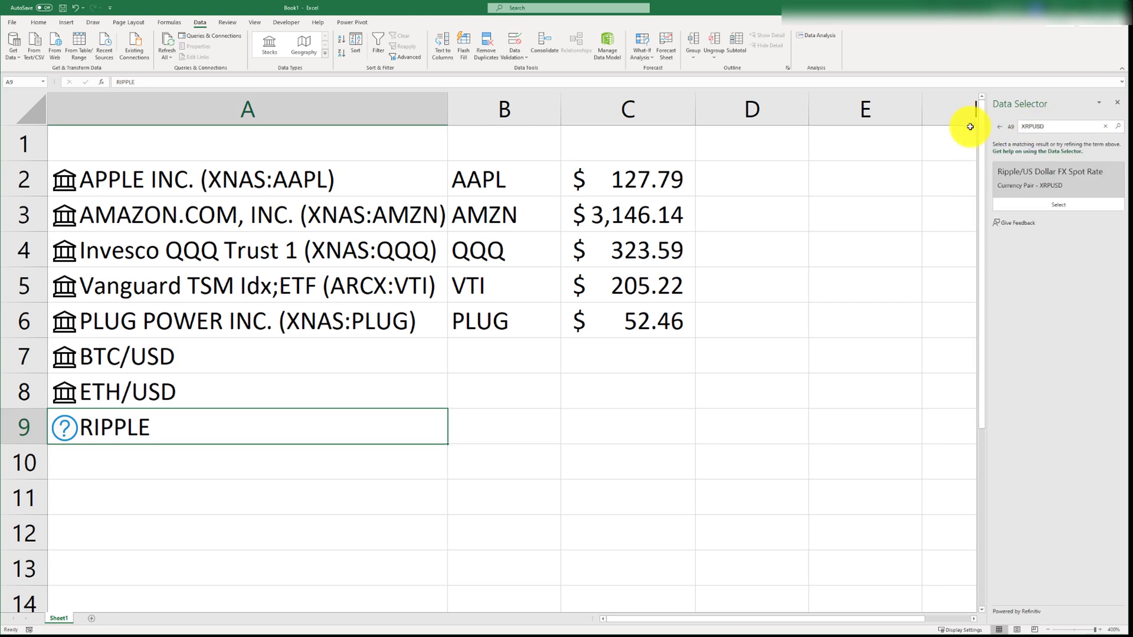
left_click(1063, 207)
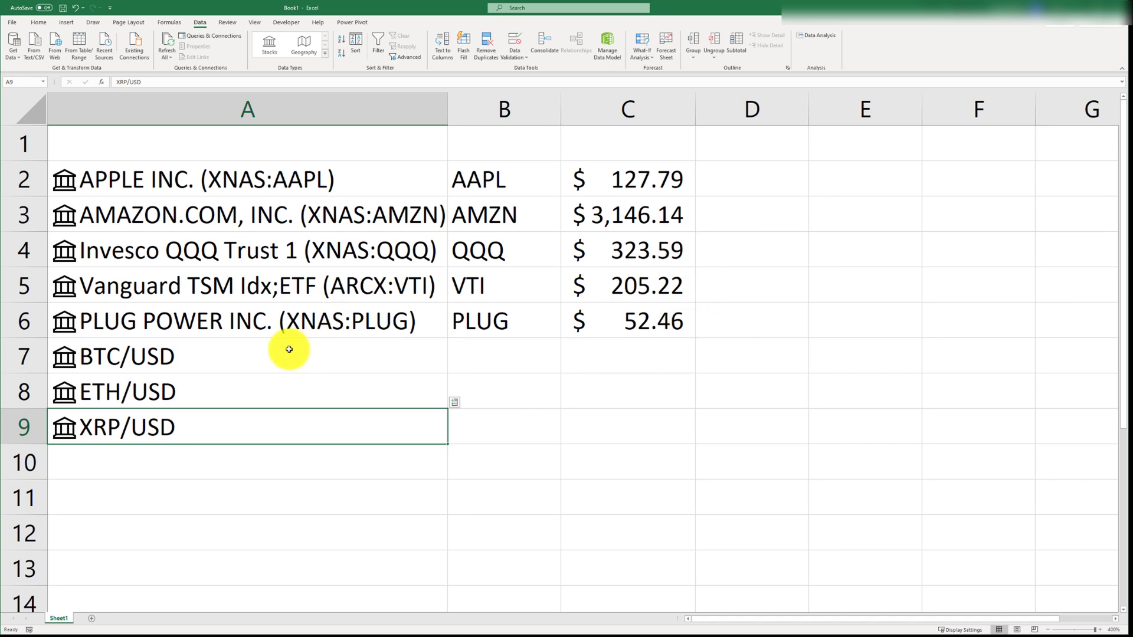
Add Ticker symbol and Price for A7:A9 (BTCUSD $48,955.63, ETHUSD $1,568.31, XRPUSD $0.44) and widen column C
left_click_drag(289, 350, 270, 416)
left_click(454, 336)
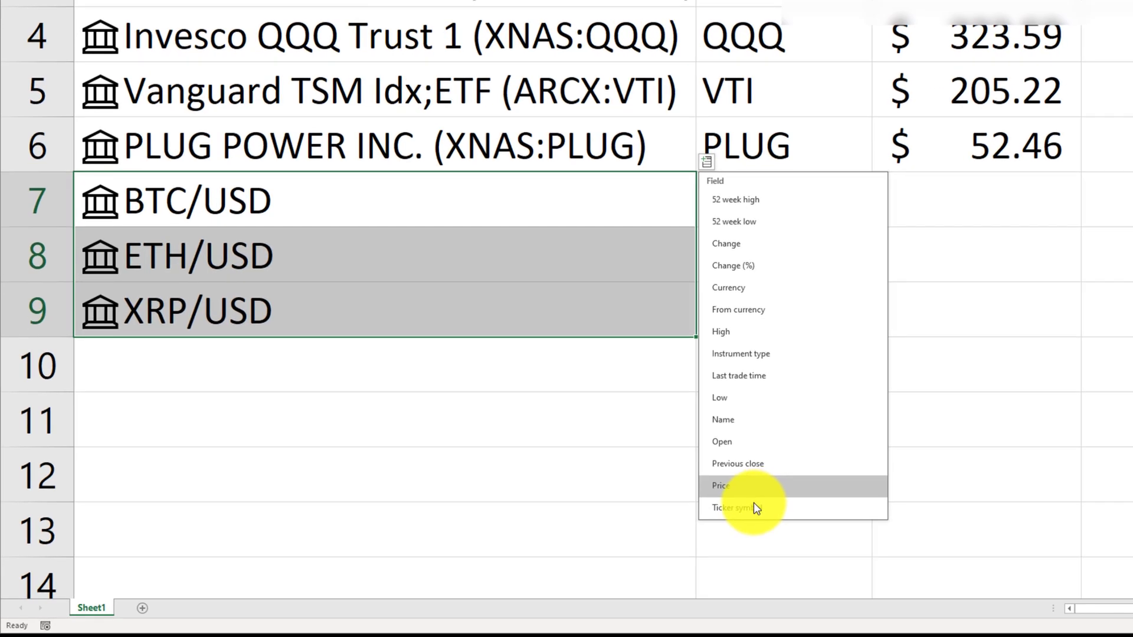
left_click(755, 507)
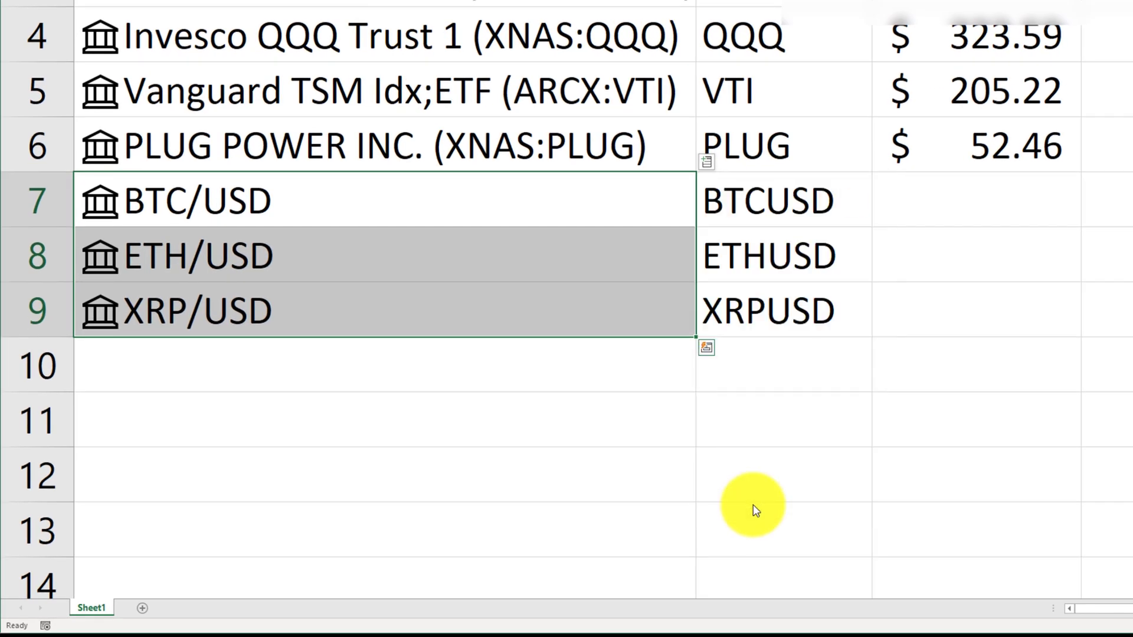
left_click(707, 163)
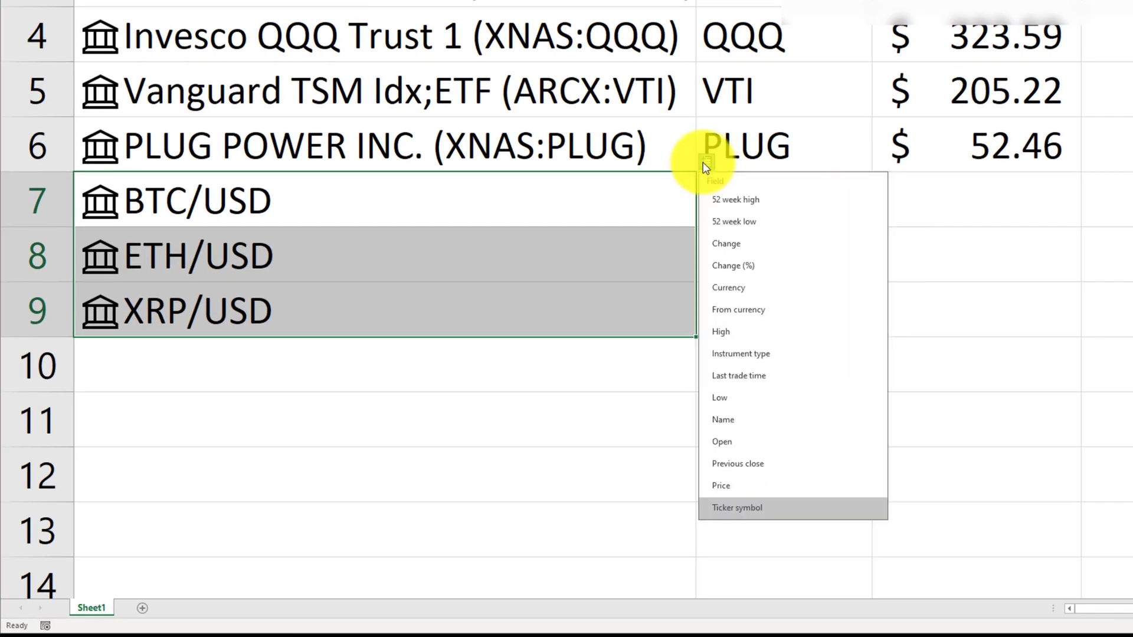
left_click(761, 489)
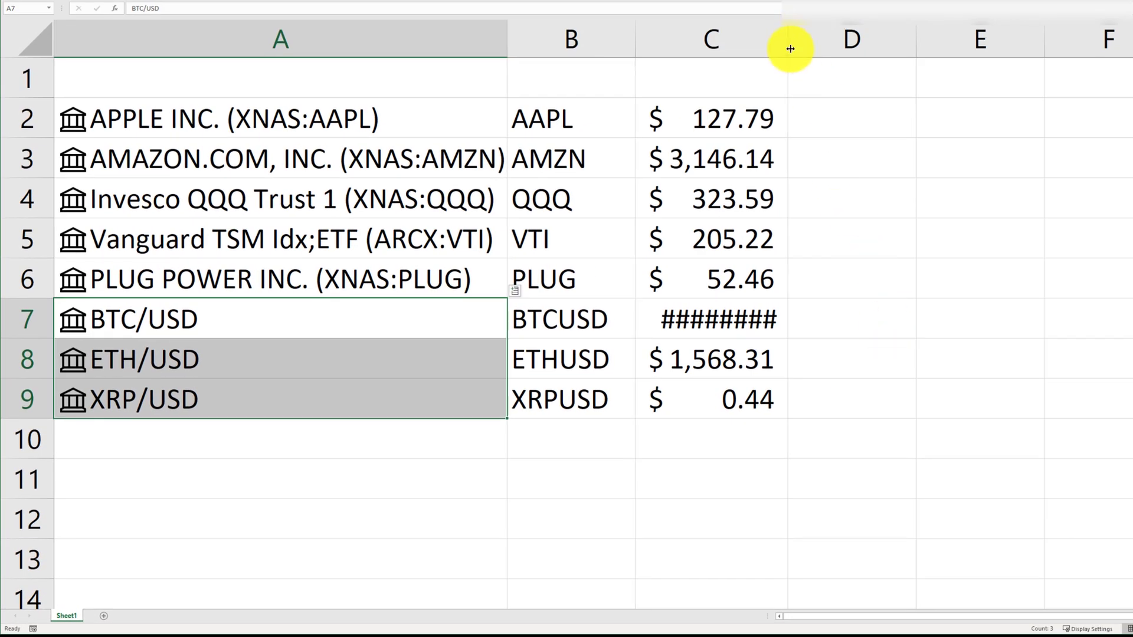
left_click_drag(790, 48, 798, 46)
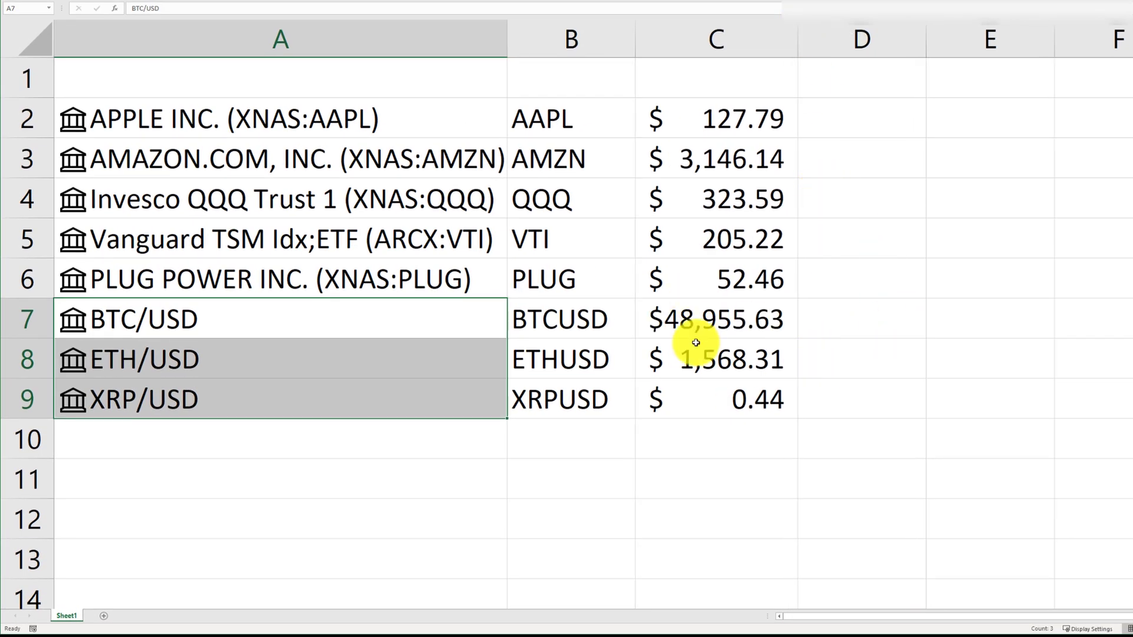
left_click(597, 466)
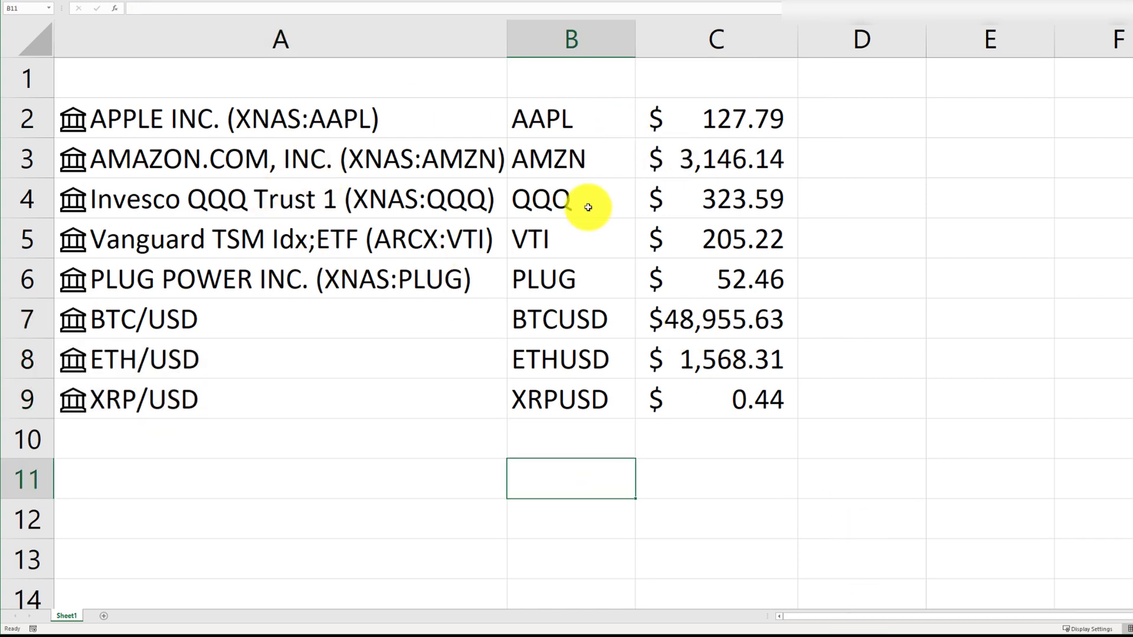
Add the headers Ticket in B1 and Price in C1
left_click(299, 84)
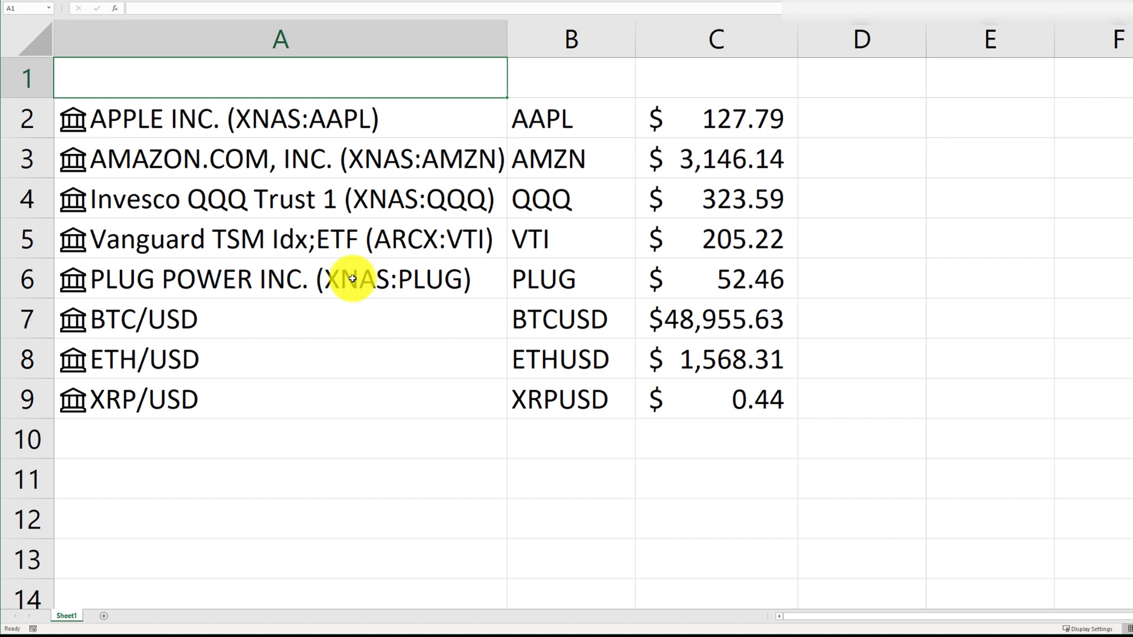
left_click(569, 71)
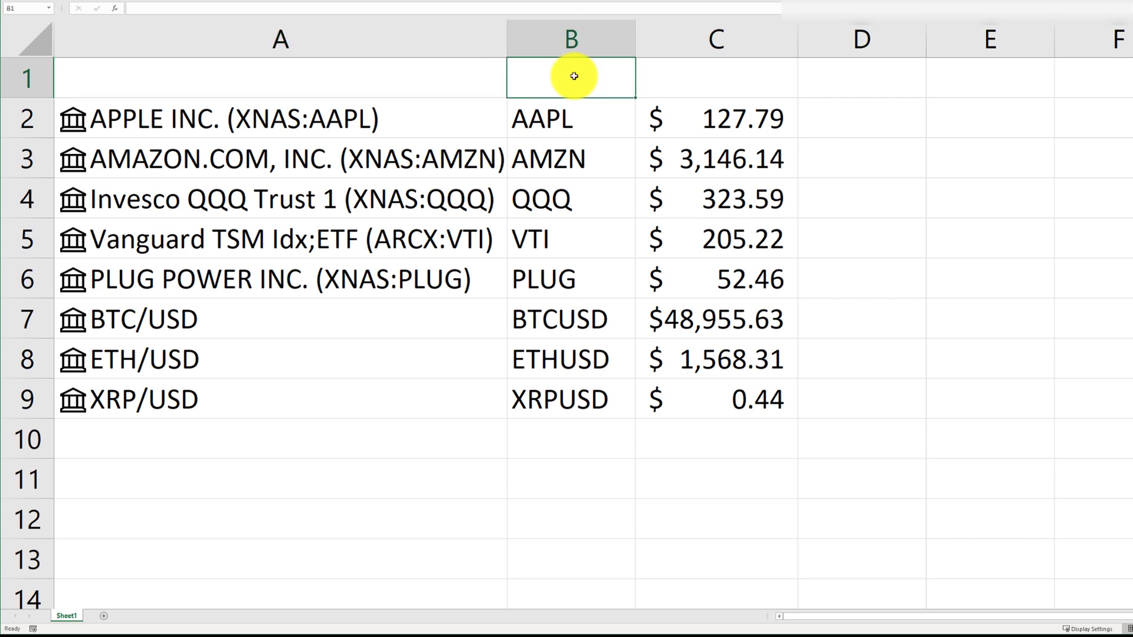
type("Ticket")
key("Tab")
type("Price")
key("Tab")
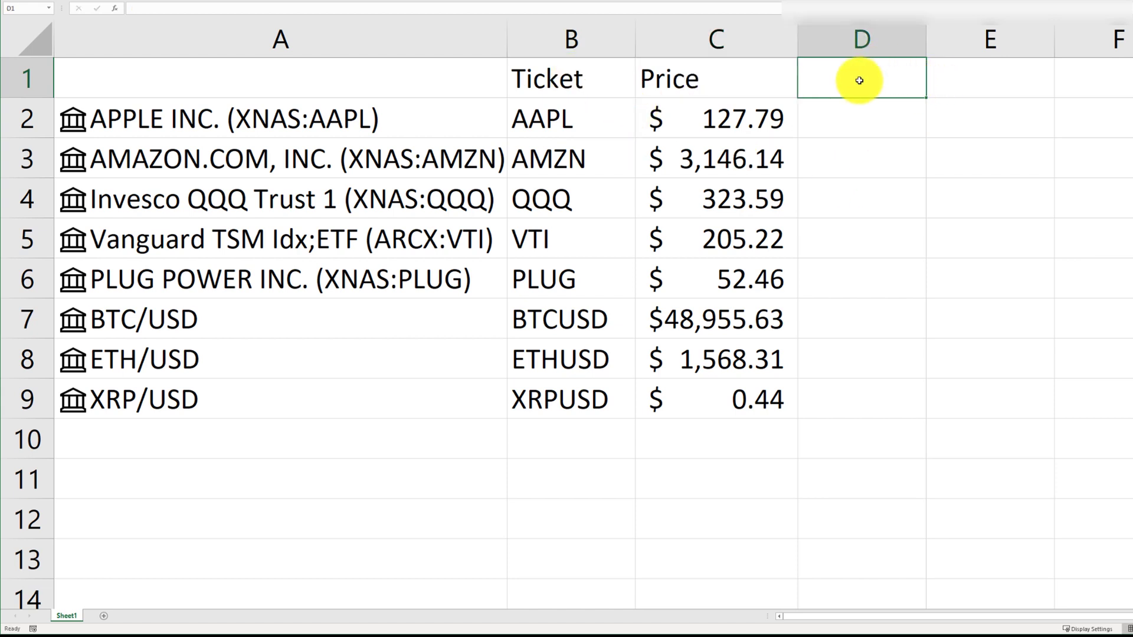
Clear the D1:G9 selection and select cell A11 for the new formula
left_click_drag(860, 81, 1130, 401)
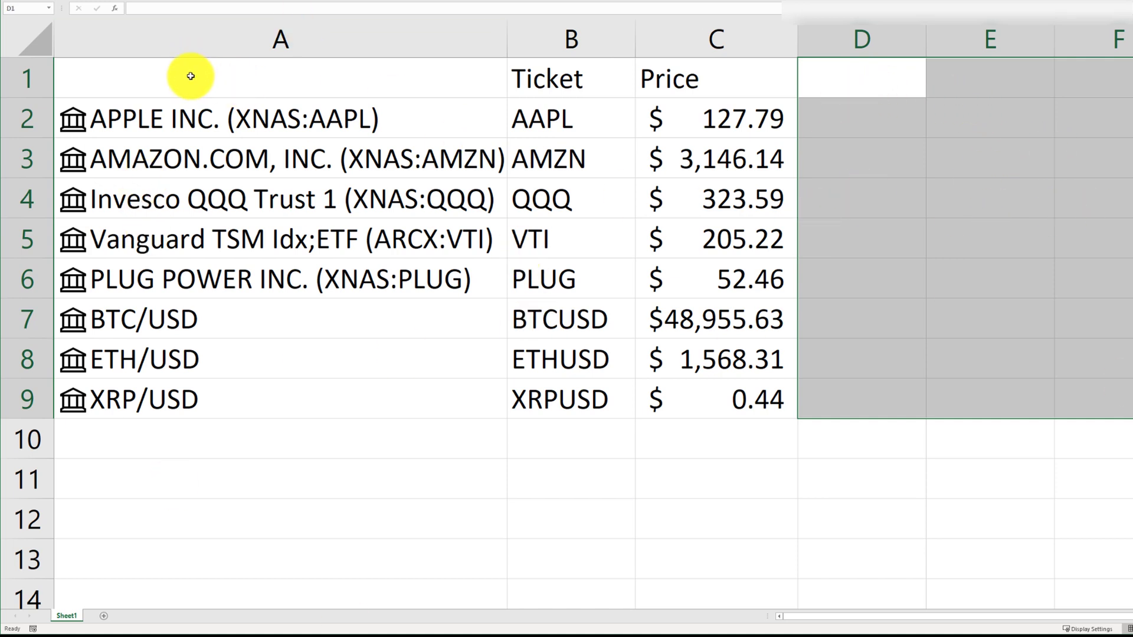
left_click(413, 483)
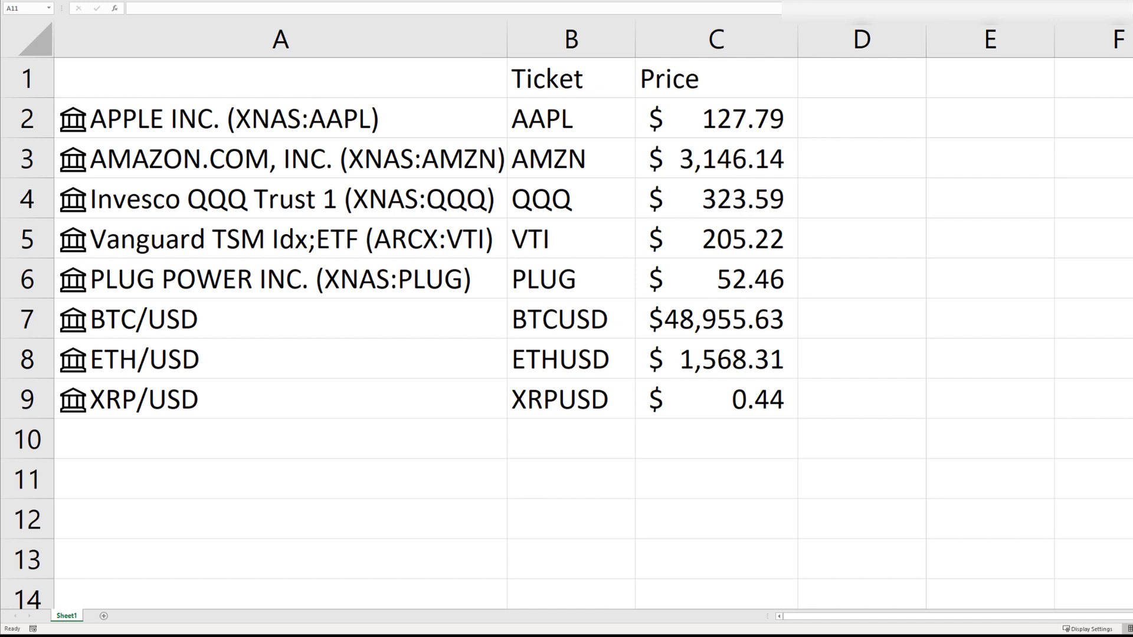
left_click(225, 483)
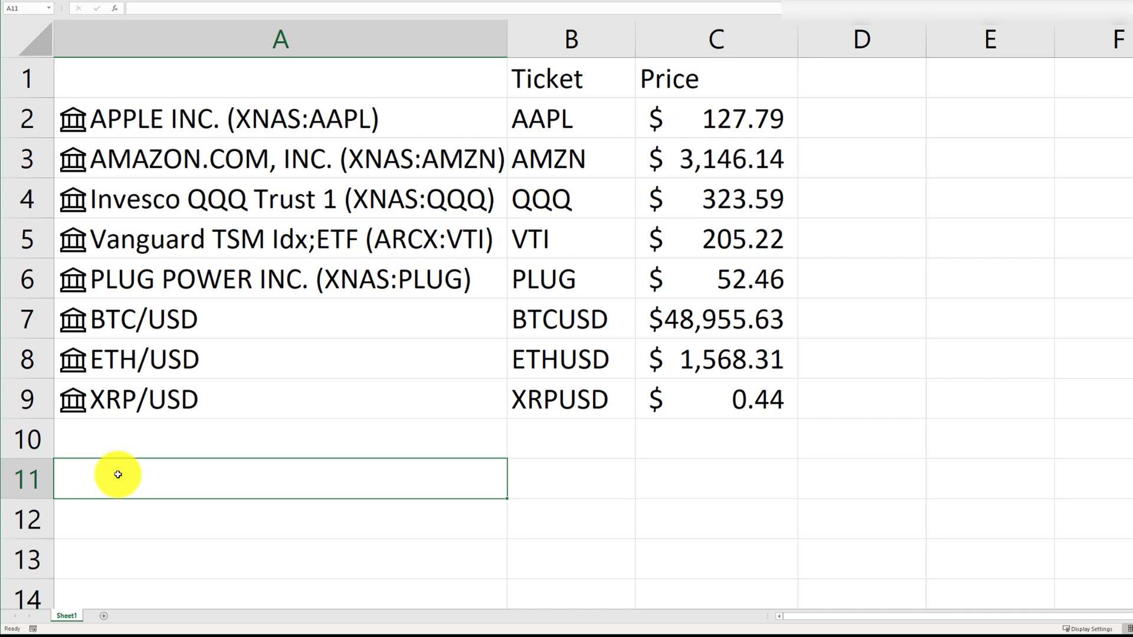
In A11, start a STOCKHISTORY formula on the BTCUSD ticker in B7 from 1/1/2021 to 1/1/2021
type("=stock")
key("Tab")
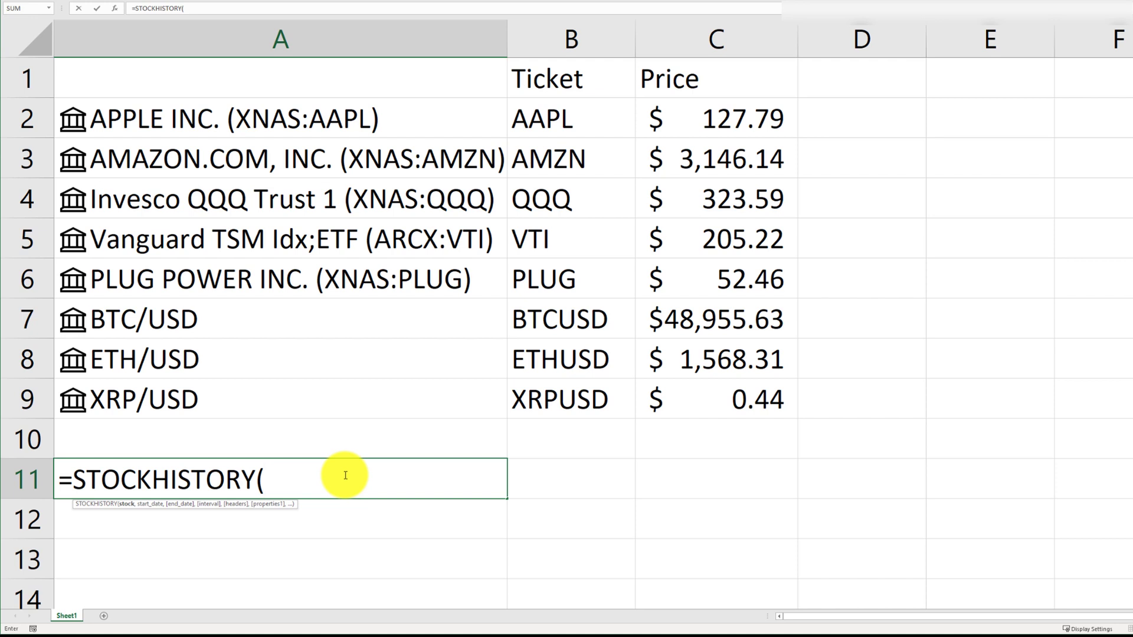
left_click(574, 320)
type(",")
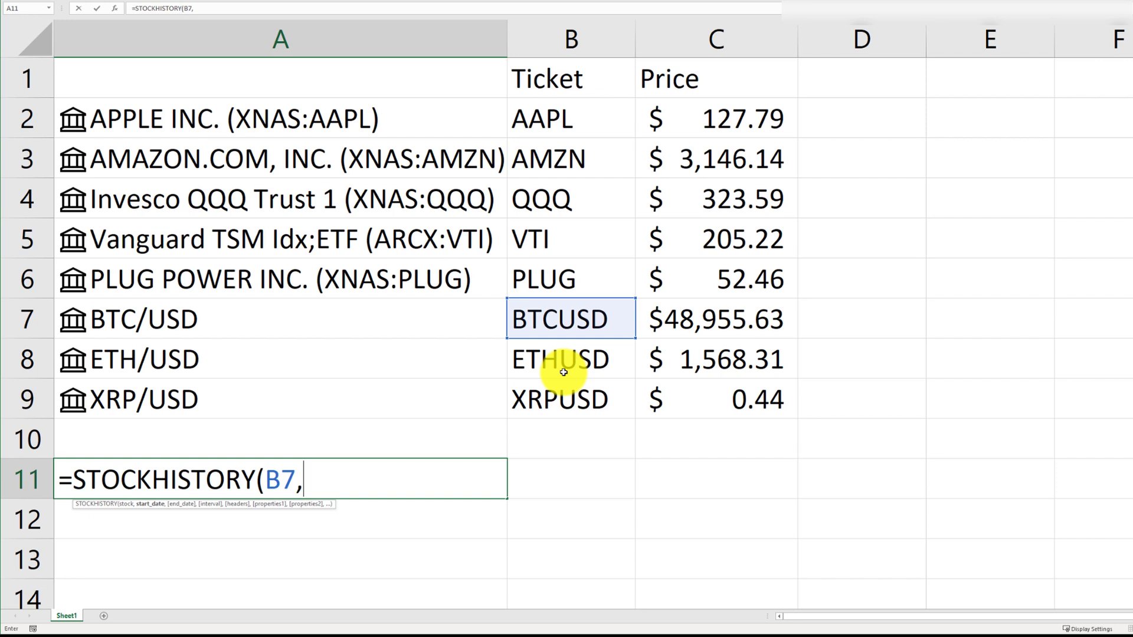
type("\"1/1/2021\",\"1/1")
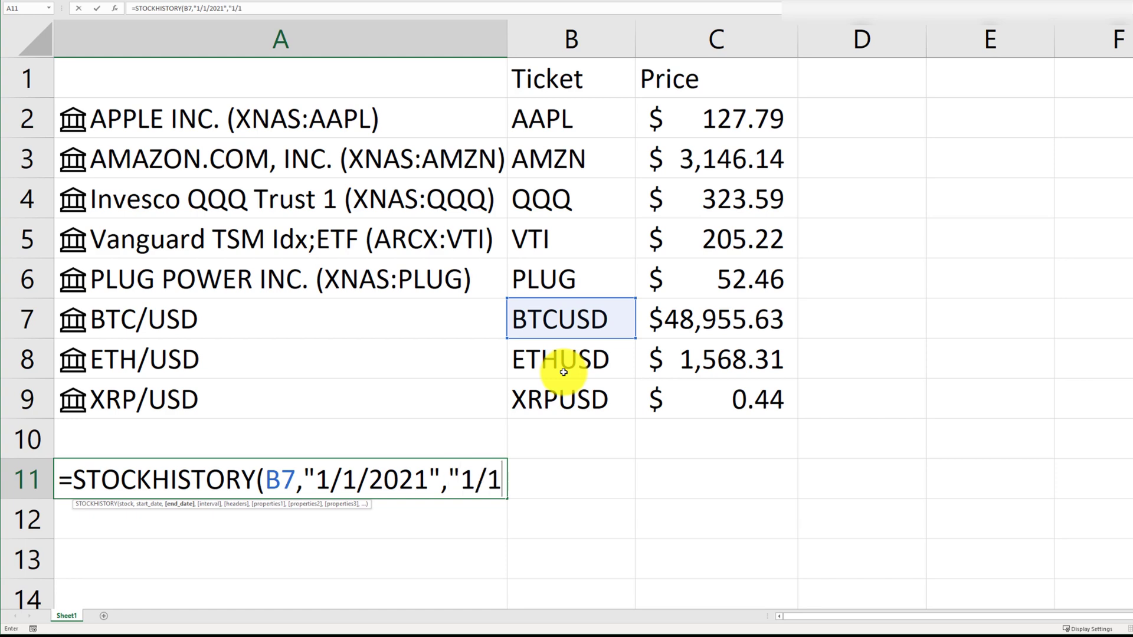
type("/2021\"")
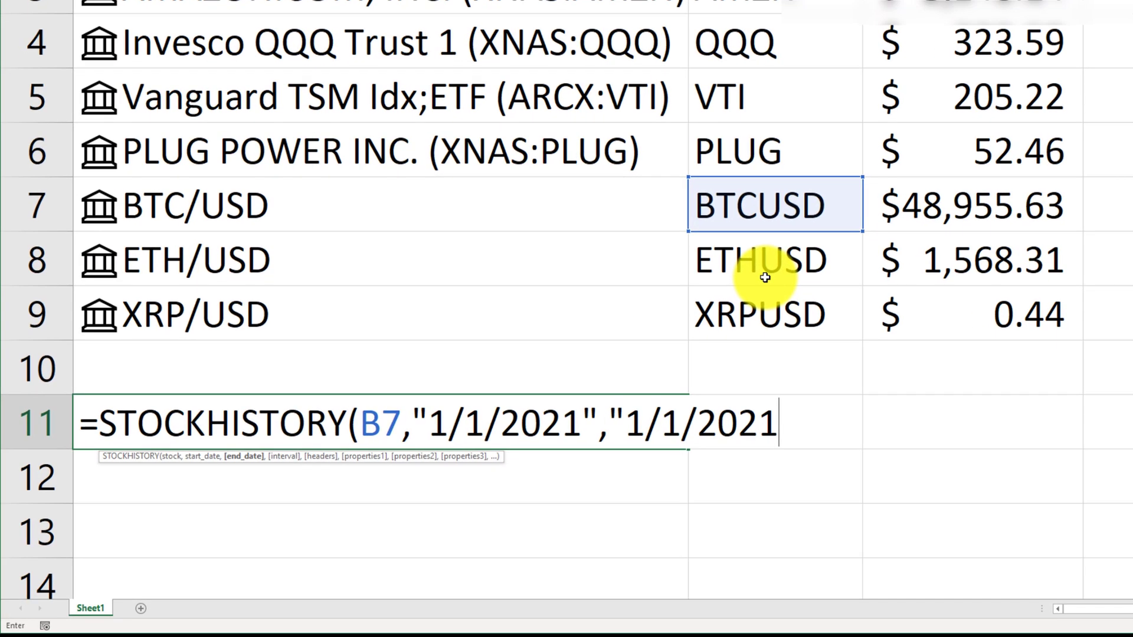
type(",")
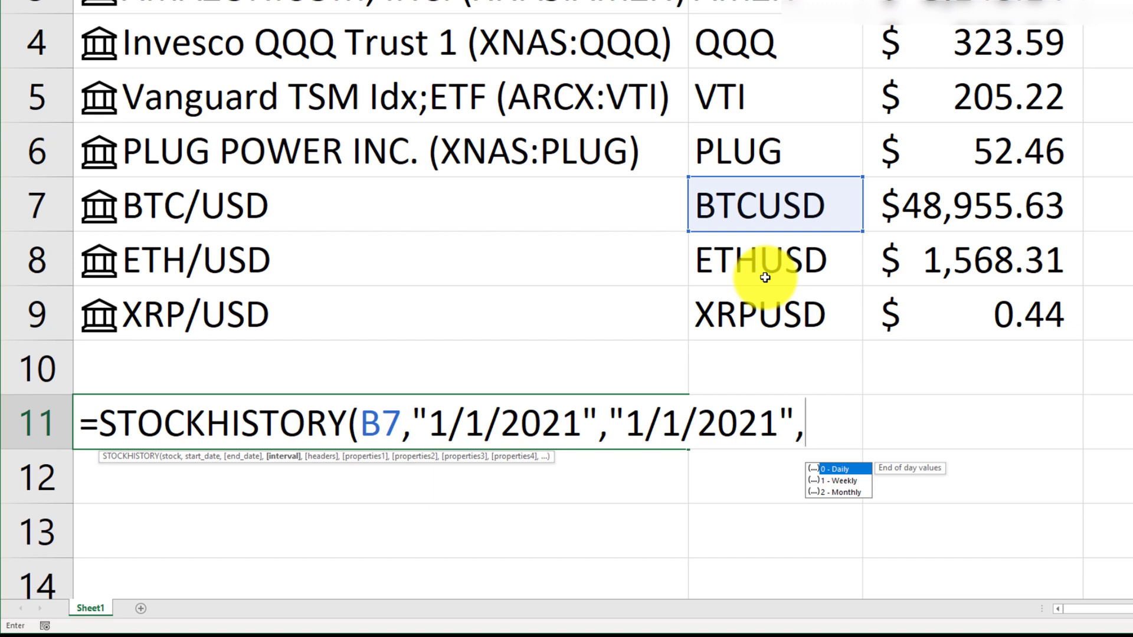
Complete it as =STOCKHISTORY(B7,"1/1/2021","1/1/2021",0,0,3) to return the $29,698.00 high price
type("0,")
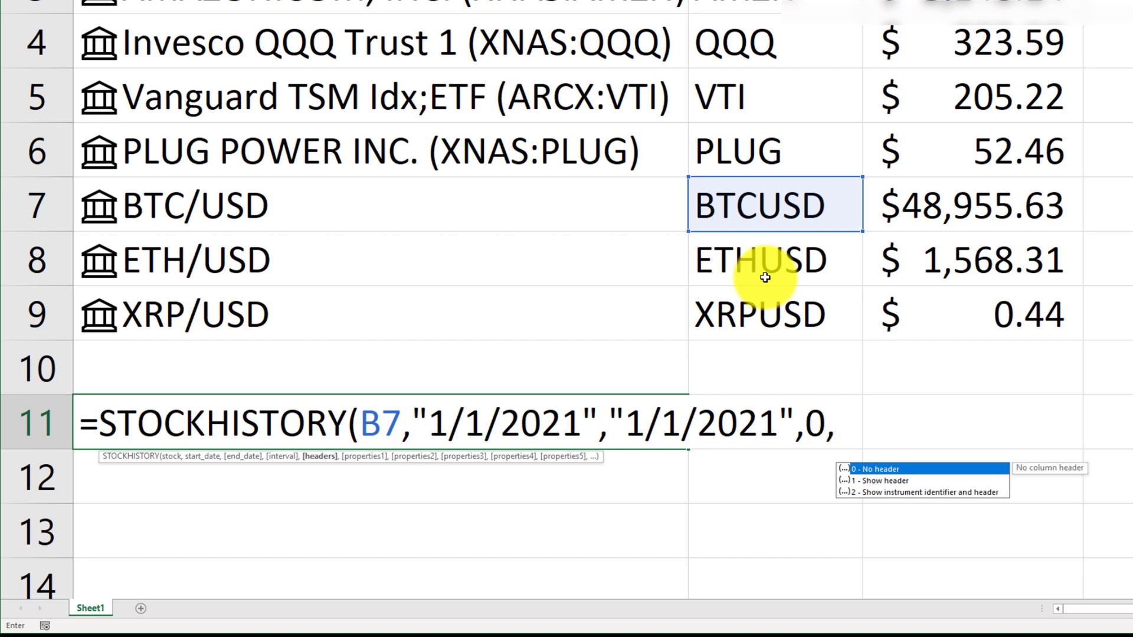
type("0,")
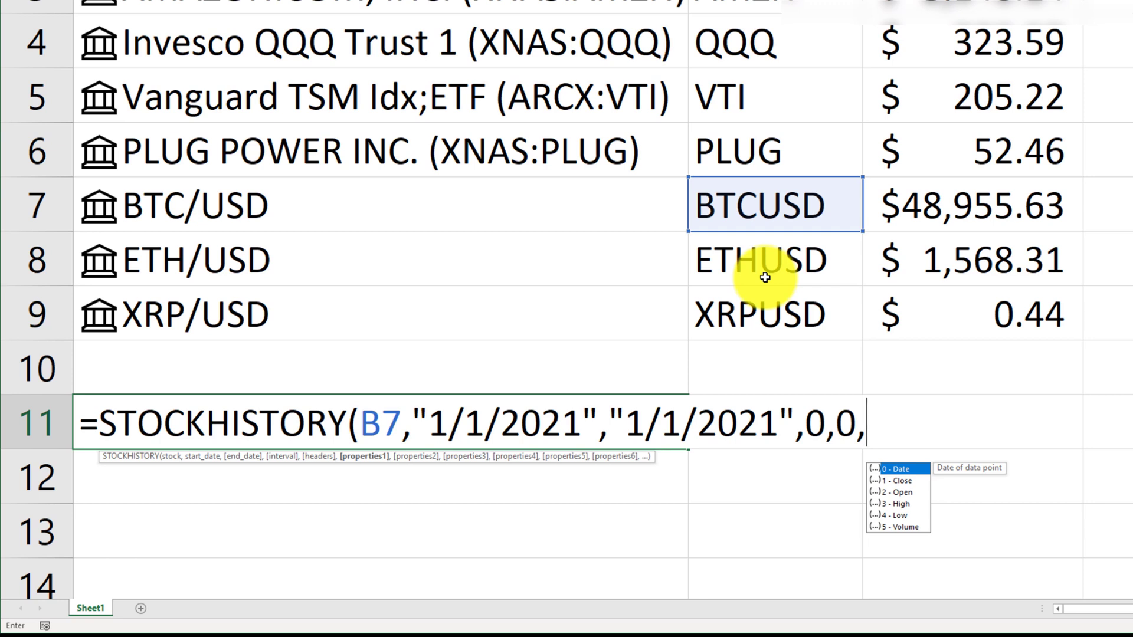
key("Down")
key("Down")
key("Down")
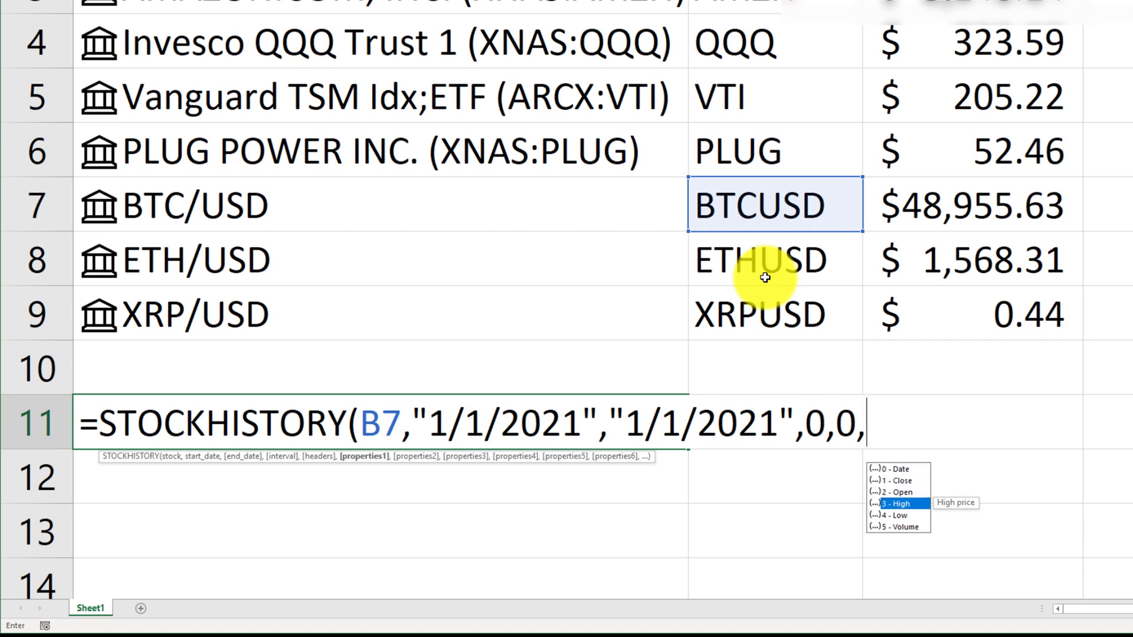
double_click(915, 504)
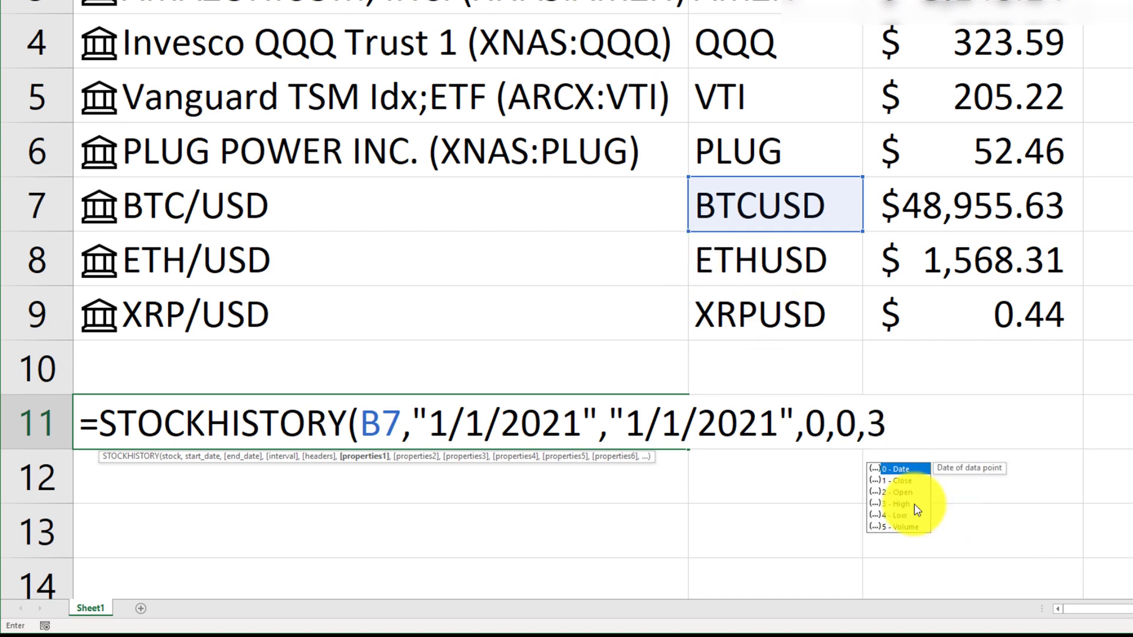
type(",")
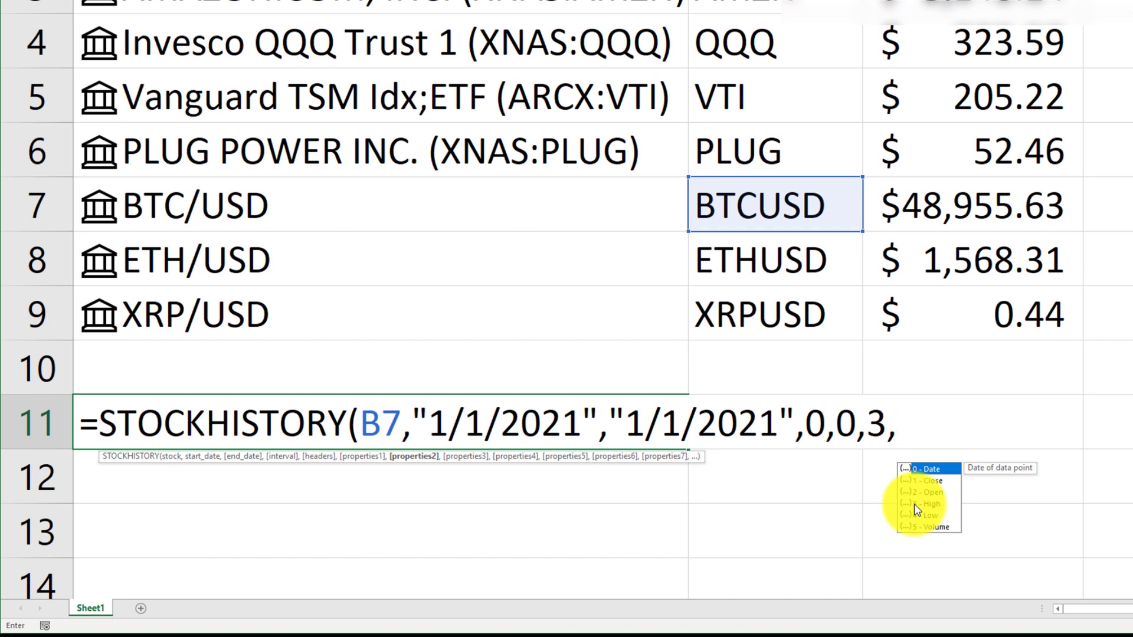
key("BackSpace")
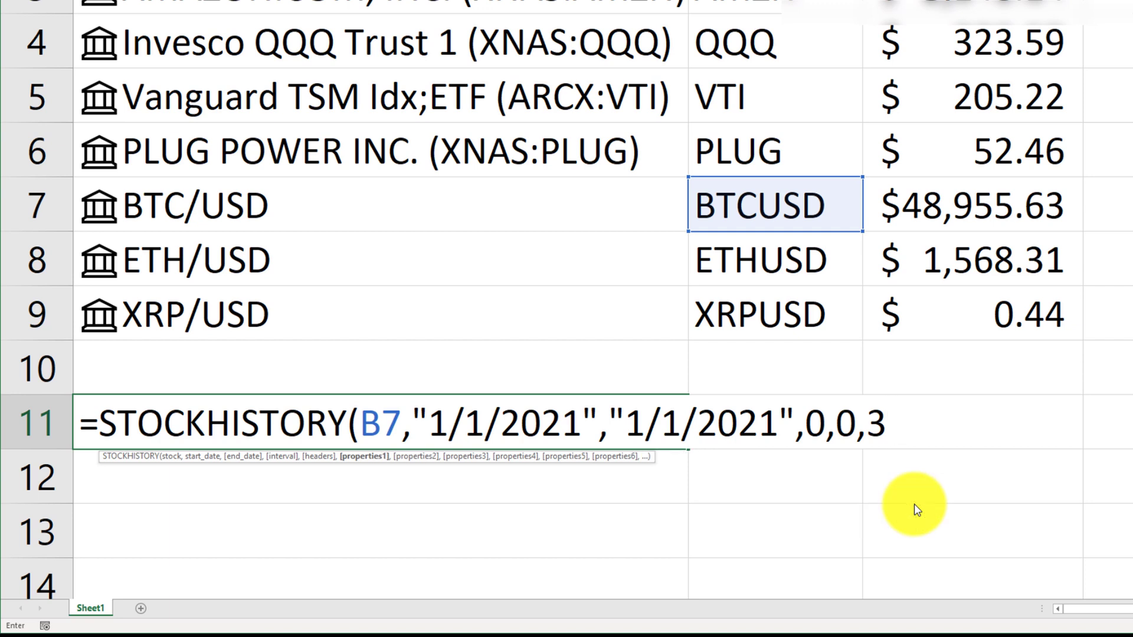
type(")")
key("Return")
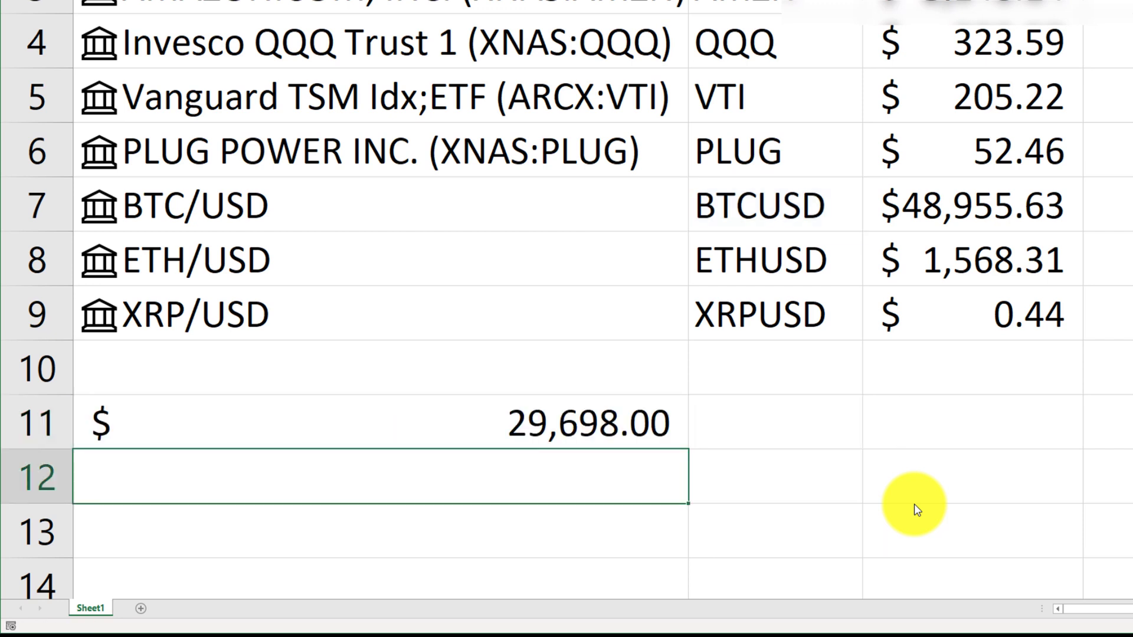
Clear the $29,698.00 result from A11:B11 and move to cell A10
key("Up")
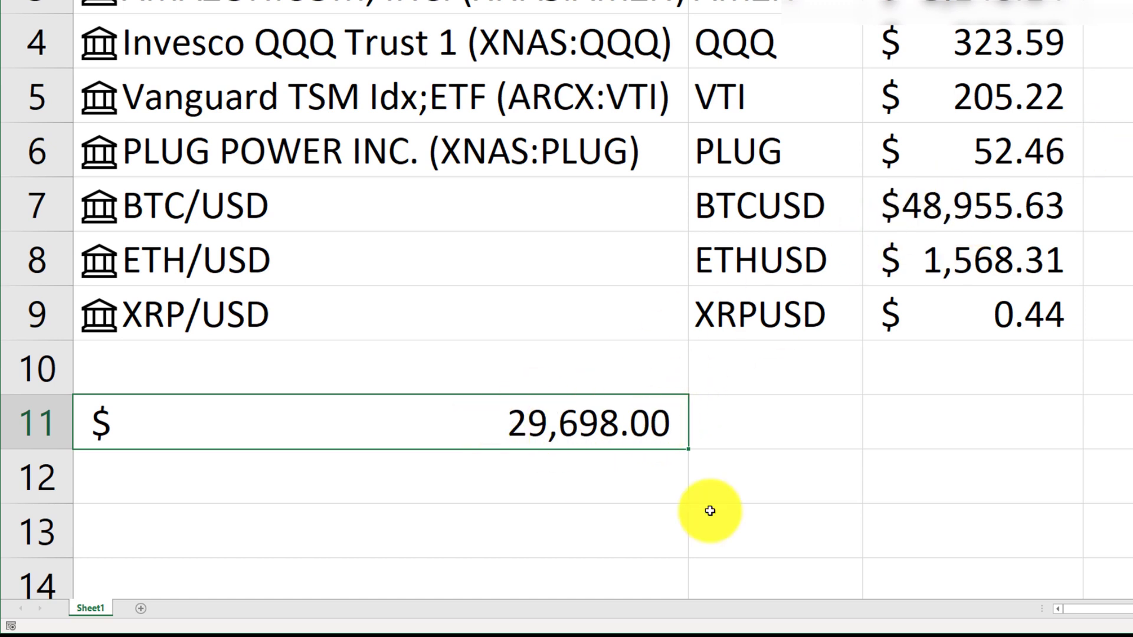
left_click(715, 438)
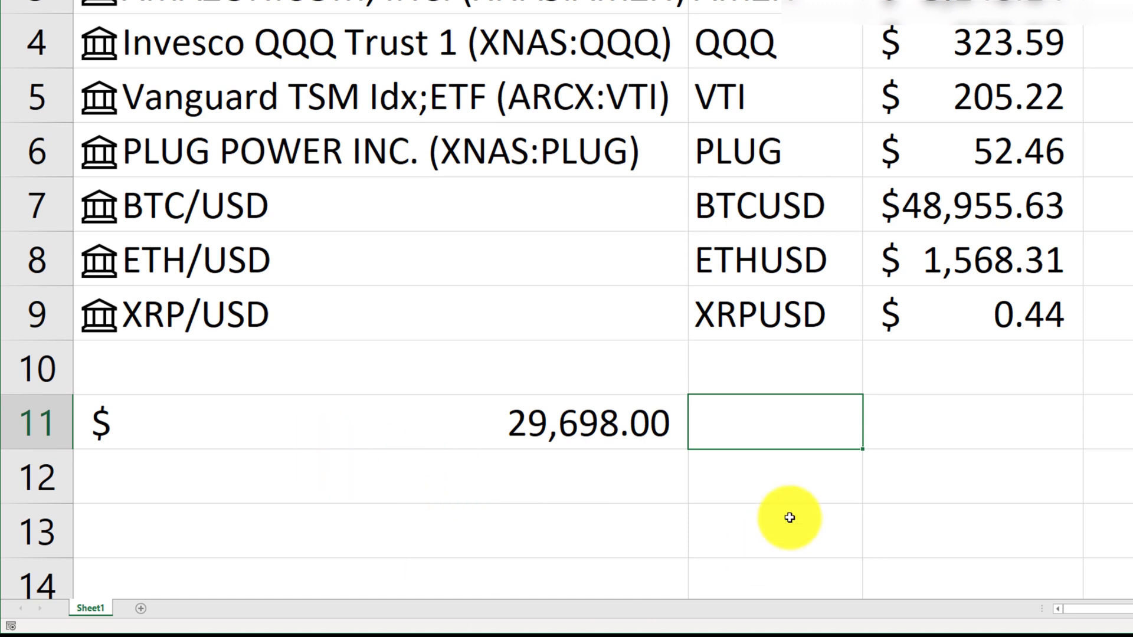
key("shift+Left")
key("Delete")
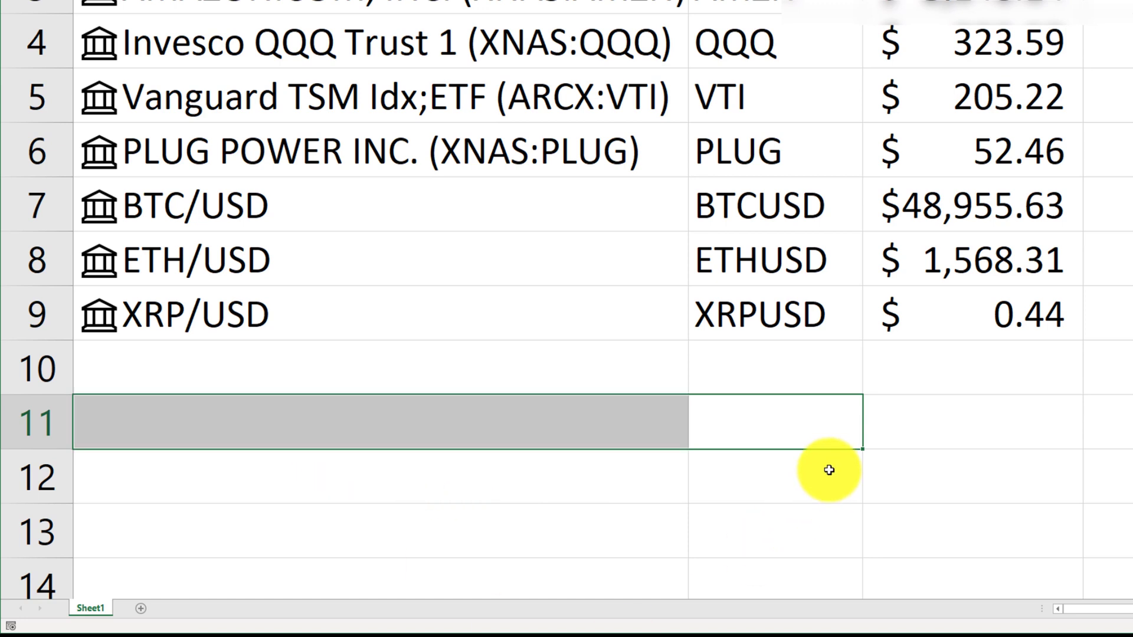
key("Up")
key("Left")
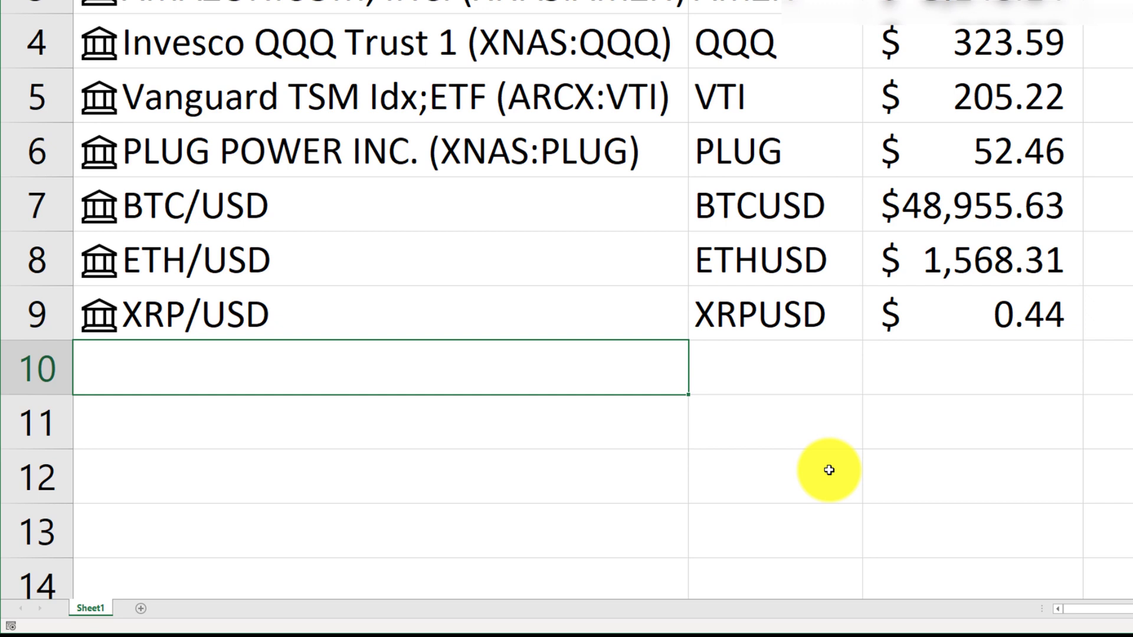
Enter ALGO, search ALGOUSD in the Data Selector, find no match, and close it
type("ALGO")
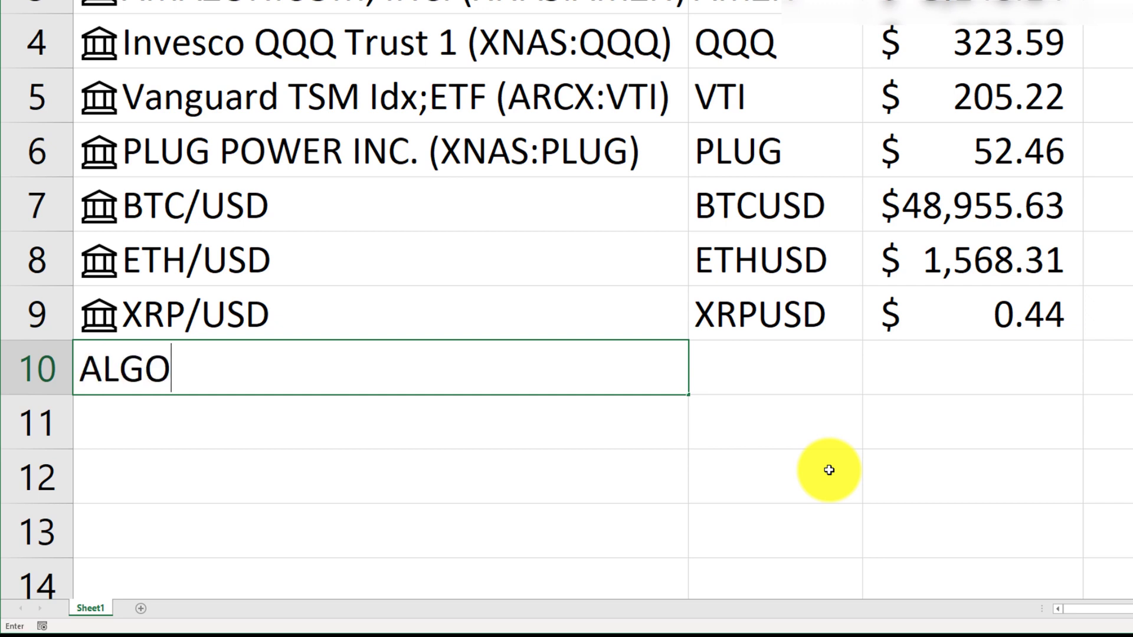
key("Return")
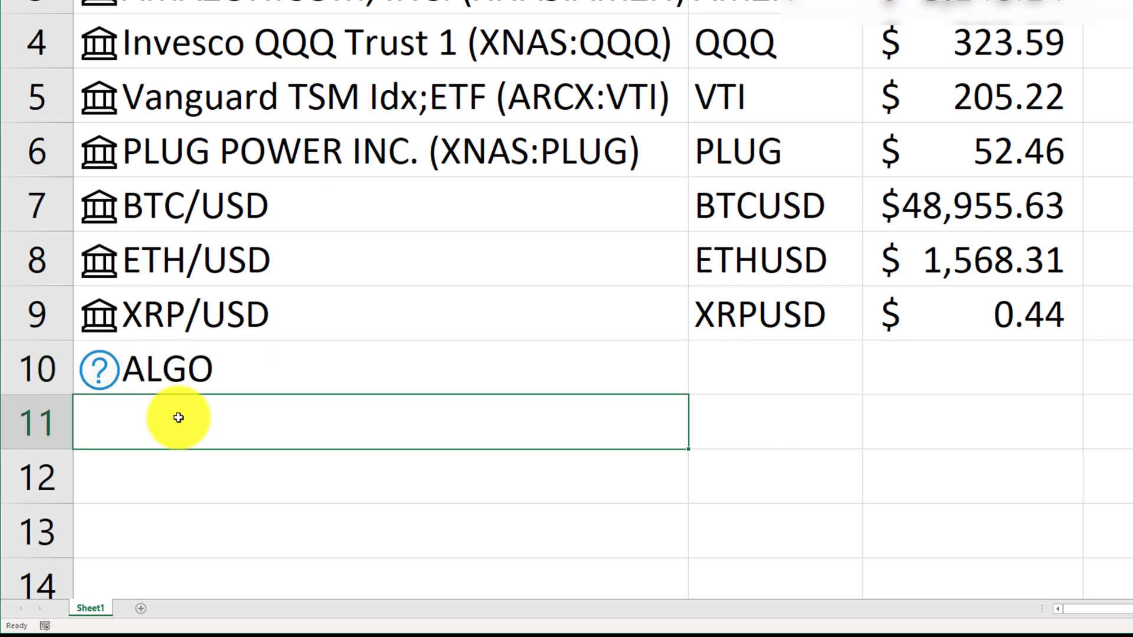
left_click(189, 370)
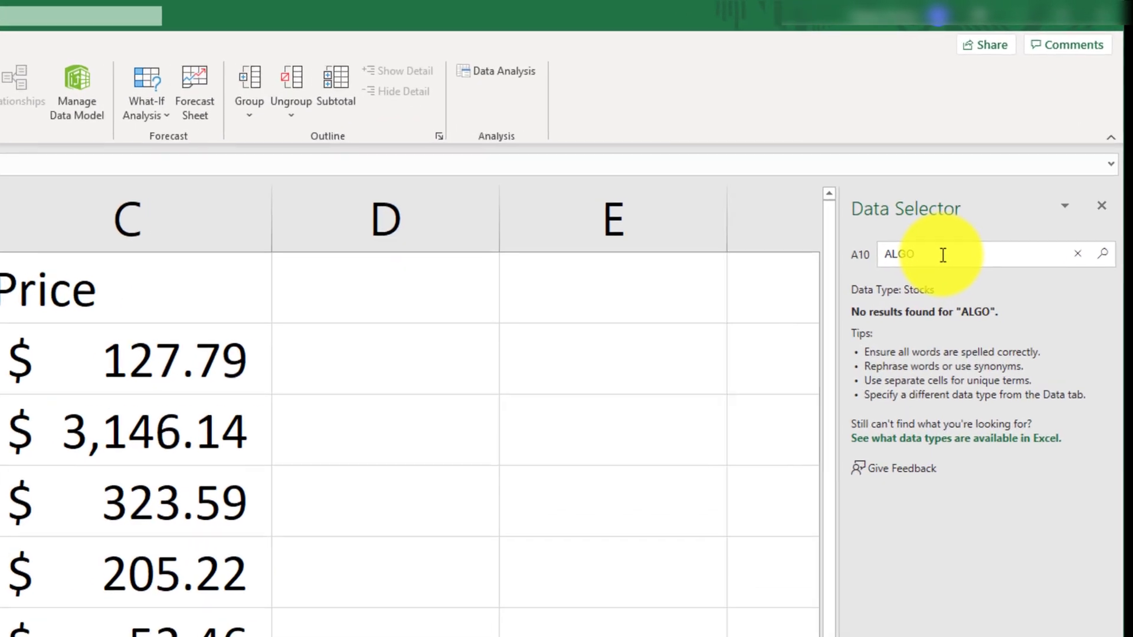
type("USD")
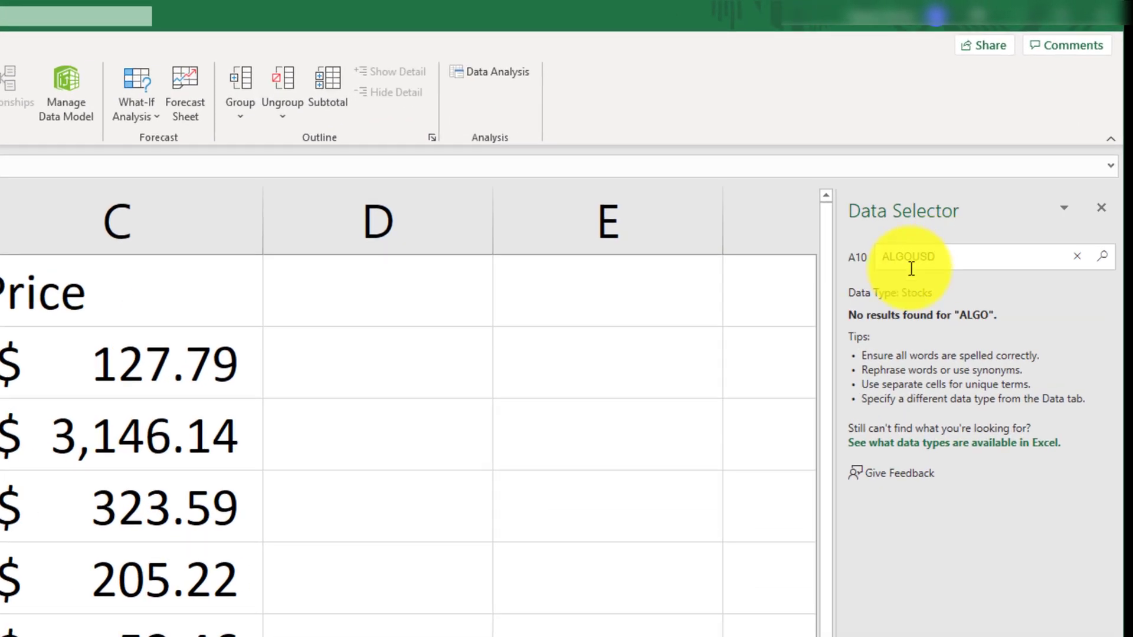
left_click(1101, 258)
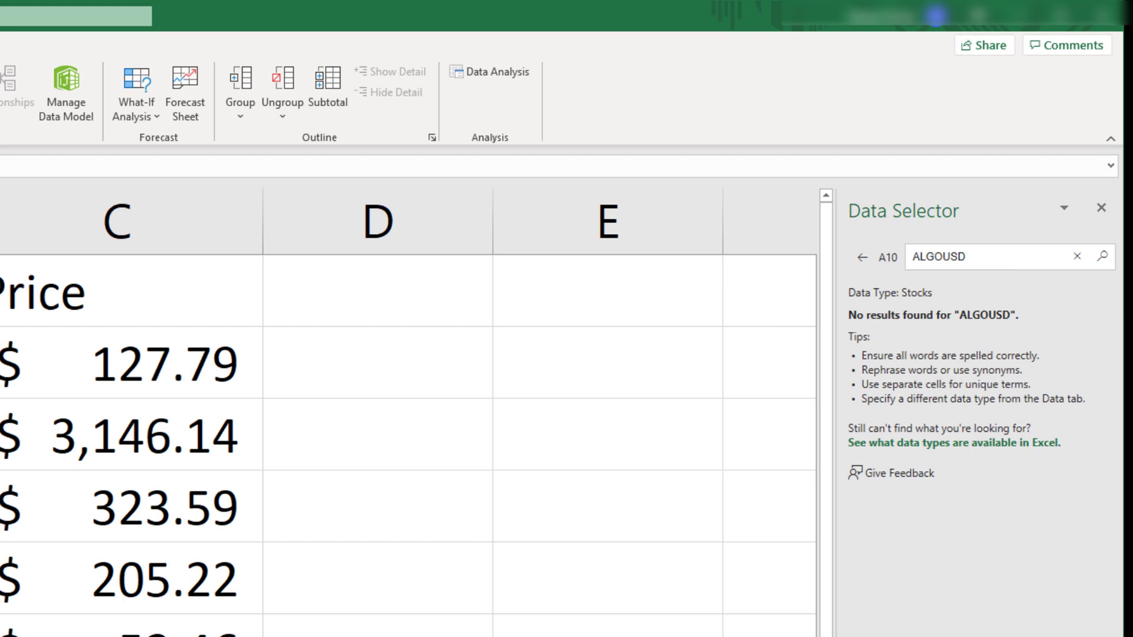
key("Escape")
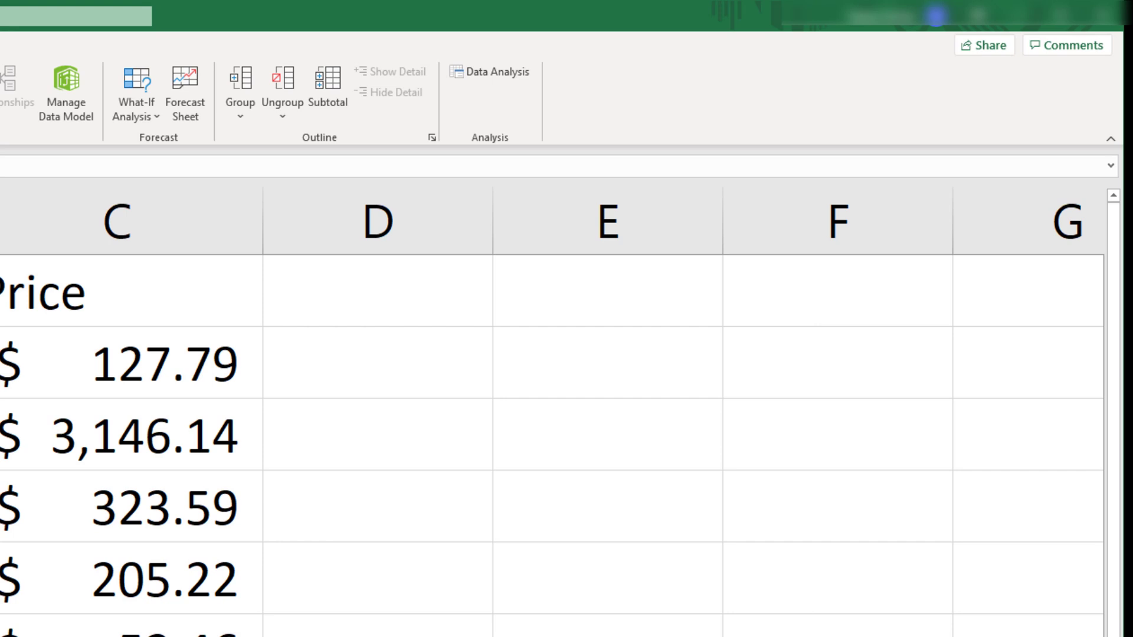
mouse_move(117, 221)
left_mouse_down()
mouse_move(378, 222)
mouse_move(118, 221)
left_mouse_up()
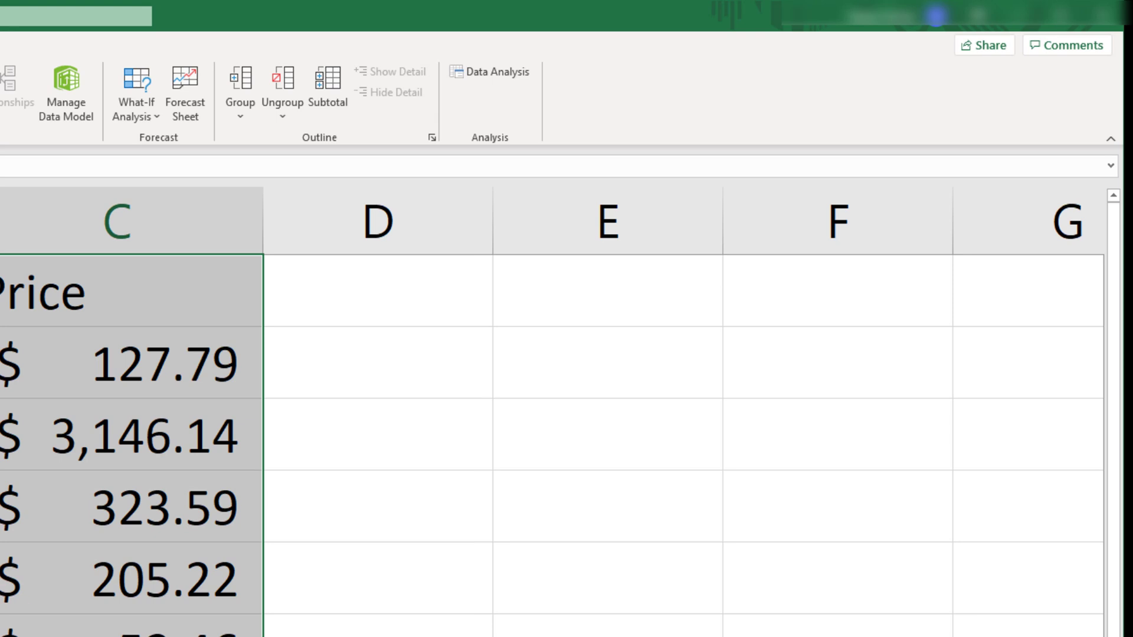
left_click(71, 440)
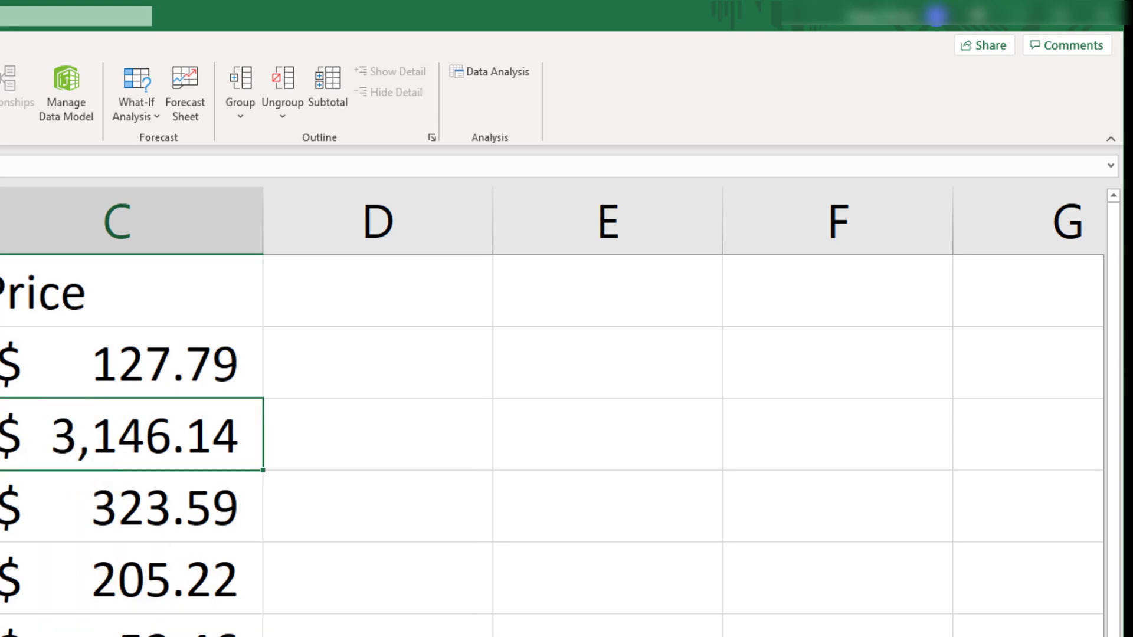